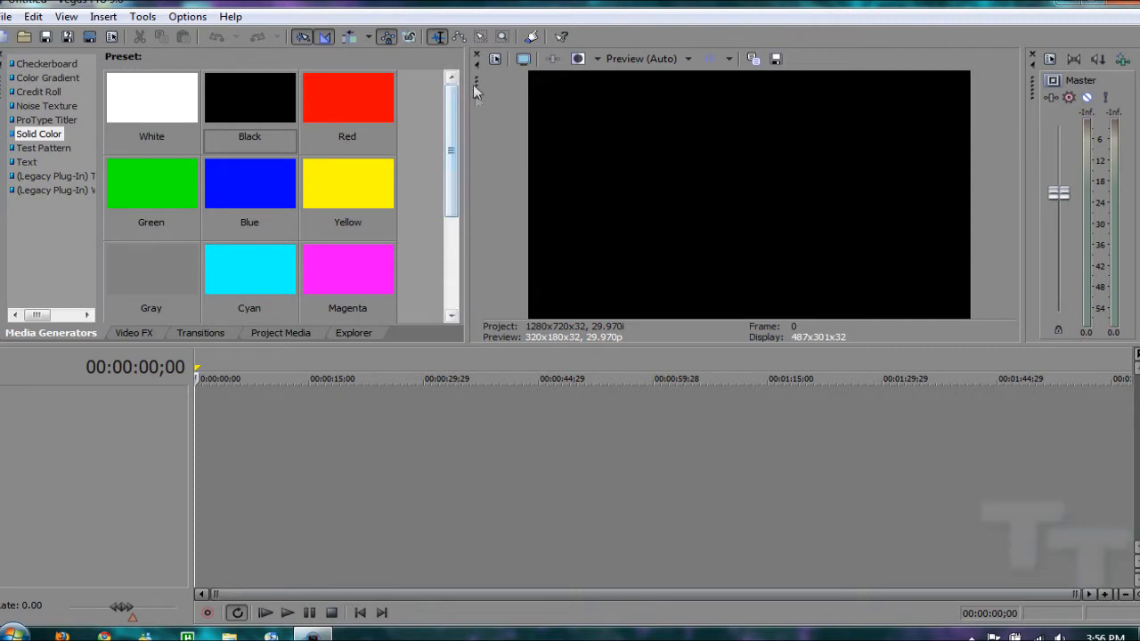
Widen the media generators pane towards the video preview and make the upper window area slightly taller
drag(451, 153, 451, 80)
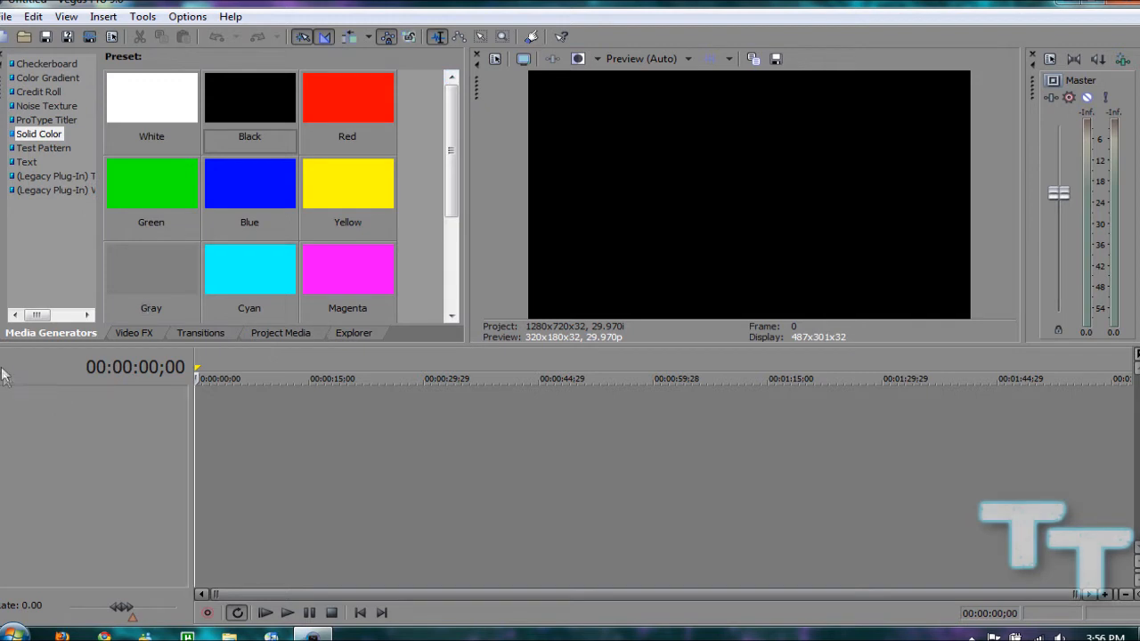
drag(1, 369, 10, 419)
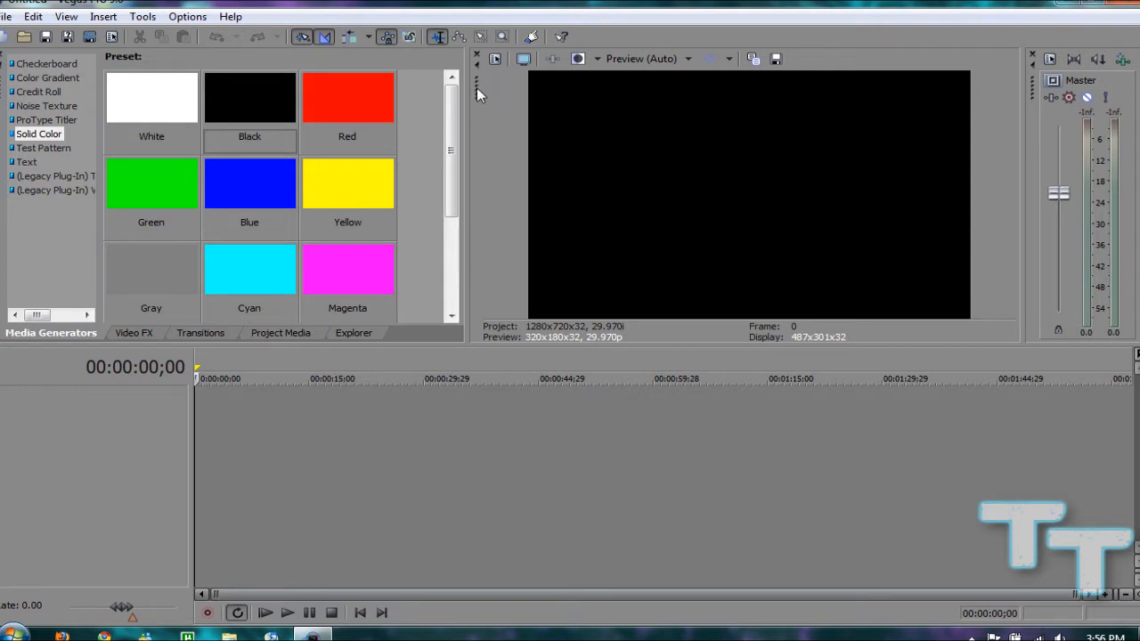
drag(477, 89, 656, 135)
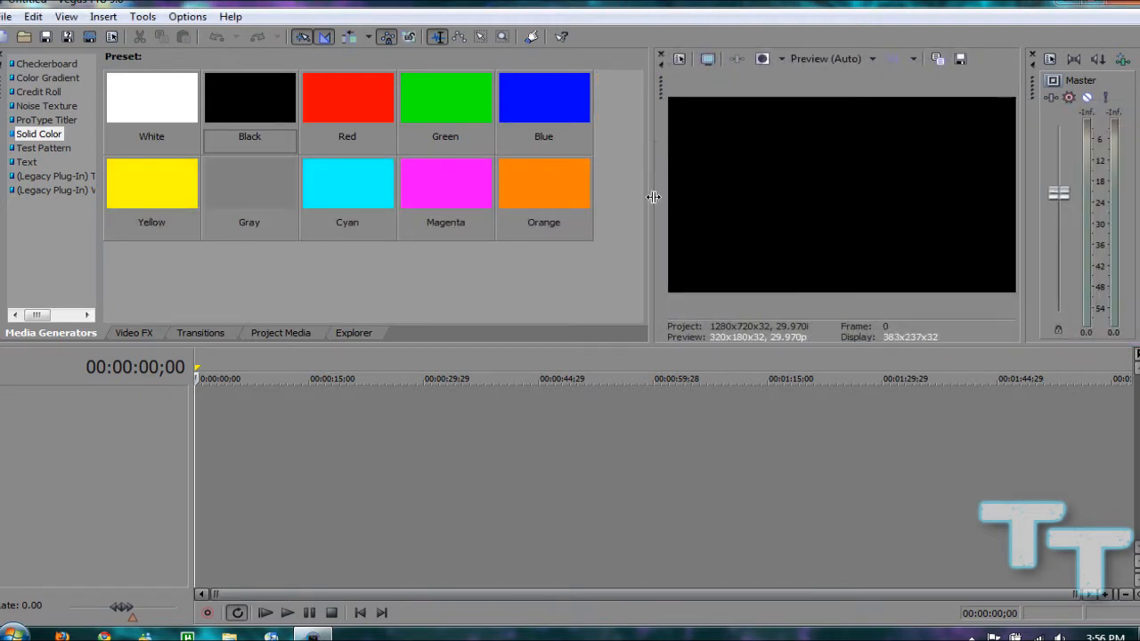
drag(654, 197, 518, 182)
mouse_move(642, 345)
mouse_down()
mouse_move(647, 384)
mouse_move(647, 342)
mouse_up()
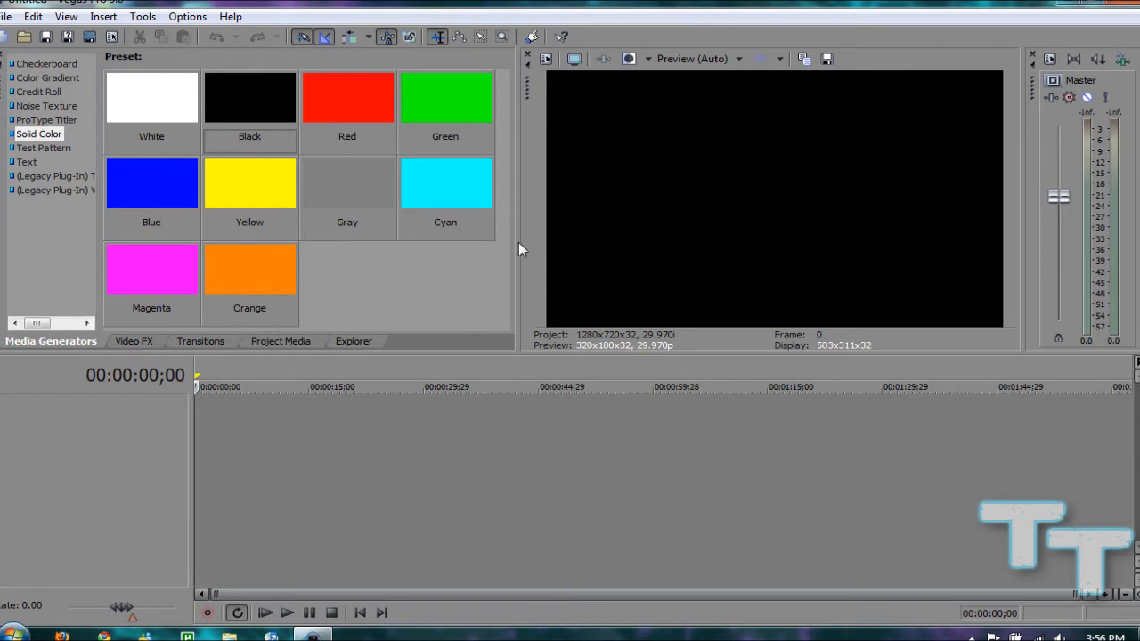
drag(519, 241, 615, 236)
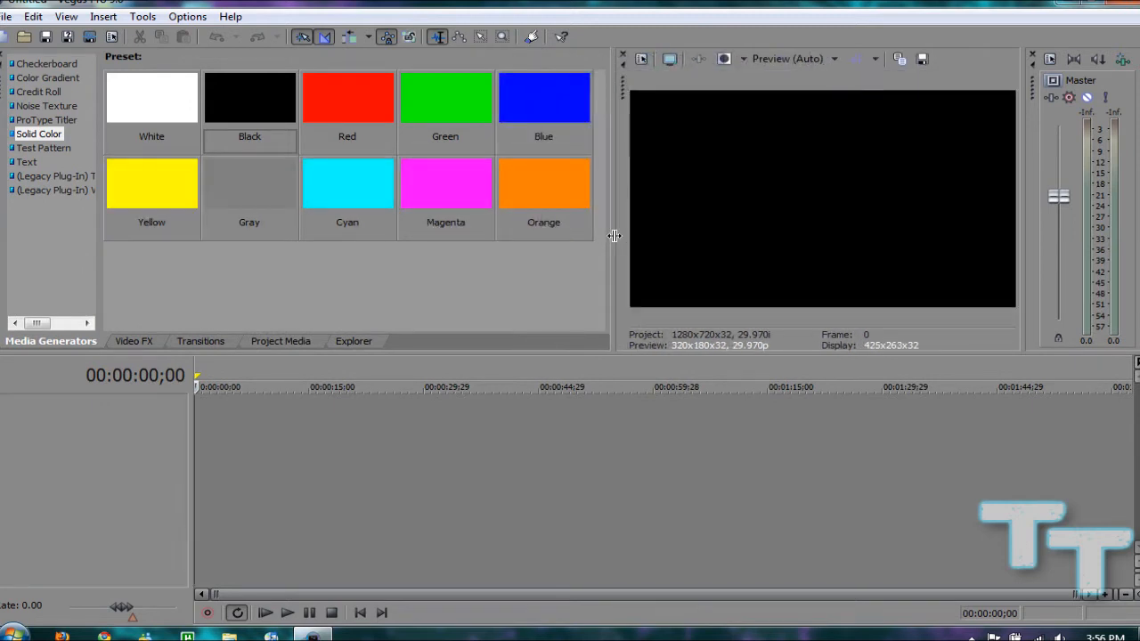
Show the Video Scopes window, dock it between the generators pane and the preview, and close it again
click(67, 17)
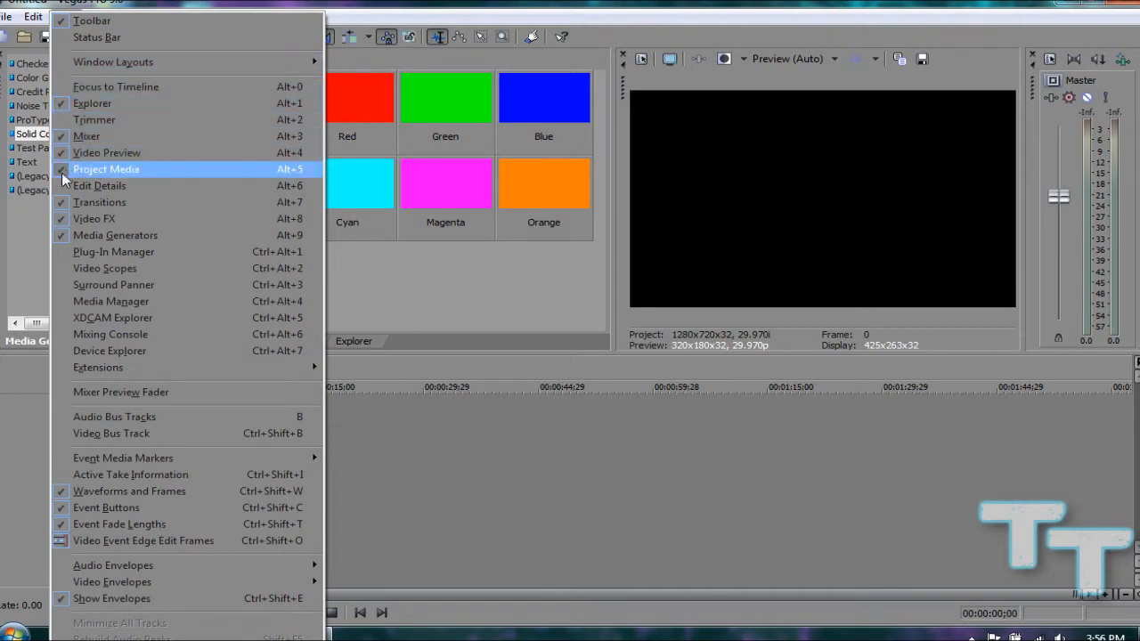
click(83, 271)
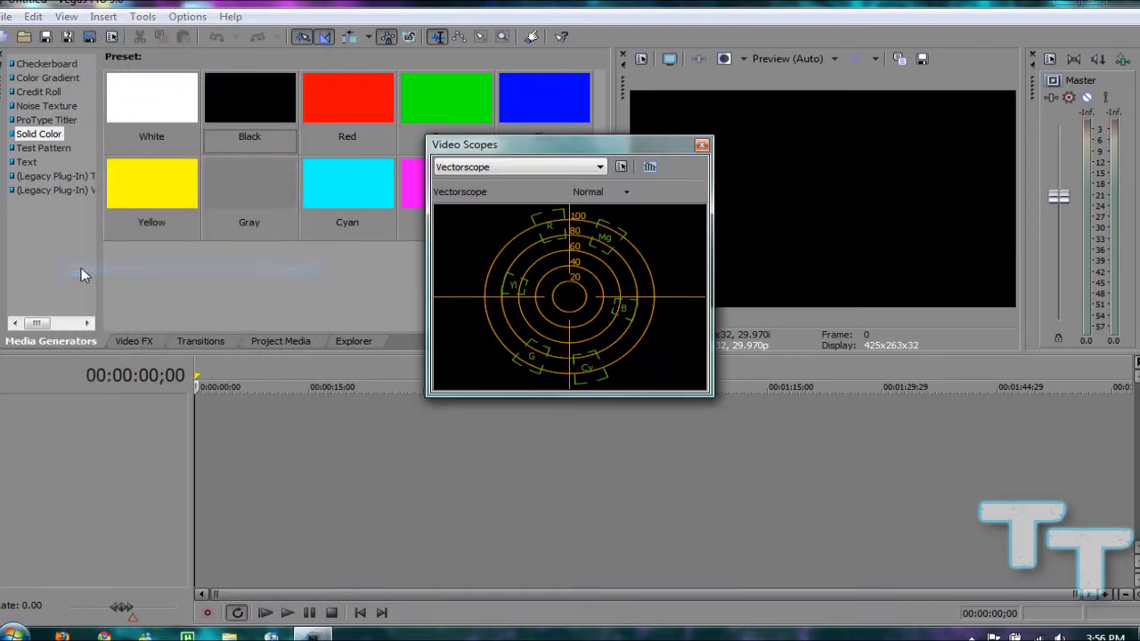
drag(472, 156, 351, 118)
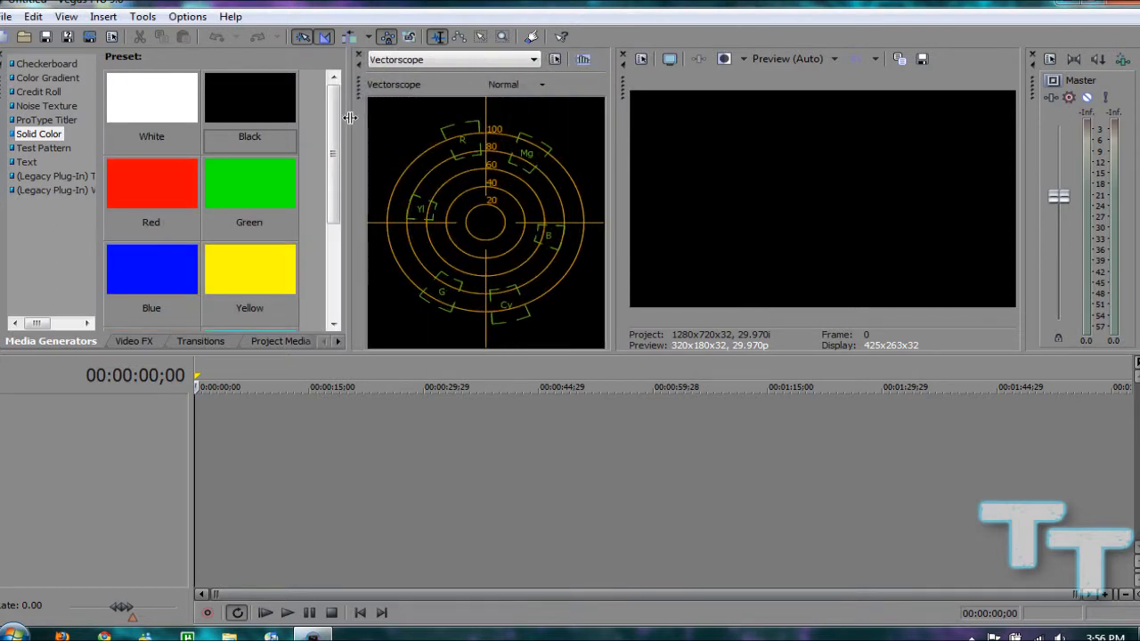
click(359, 56)
Show the Device Explorer window, move it aside, and close it
click(57, 20)
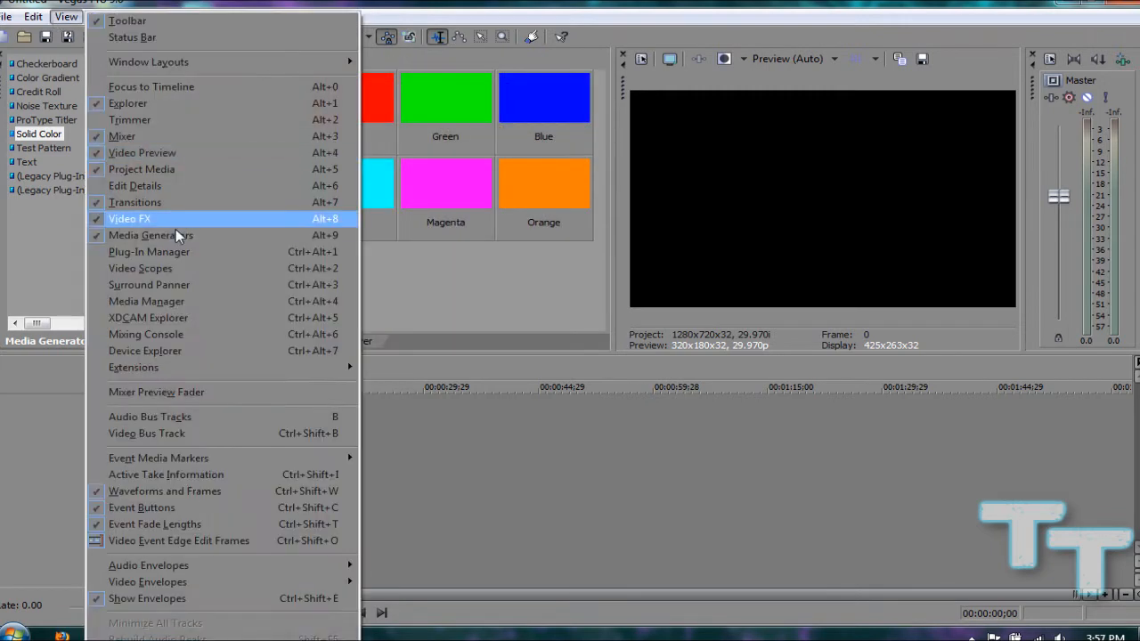
click(171, 352)
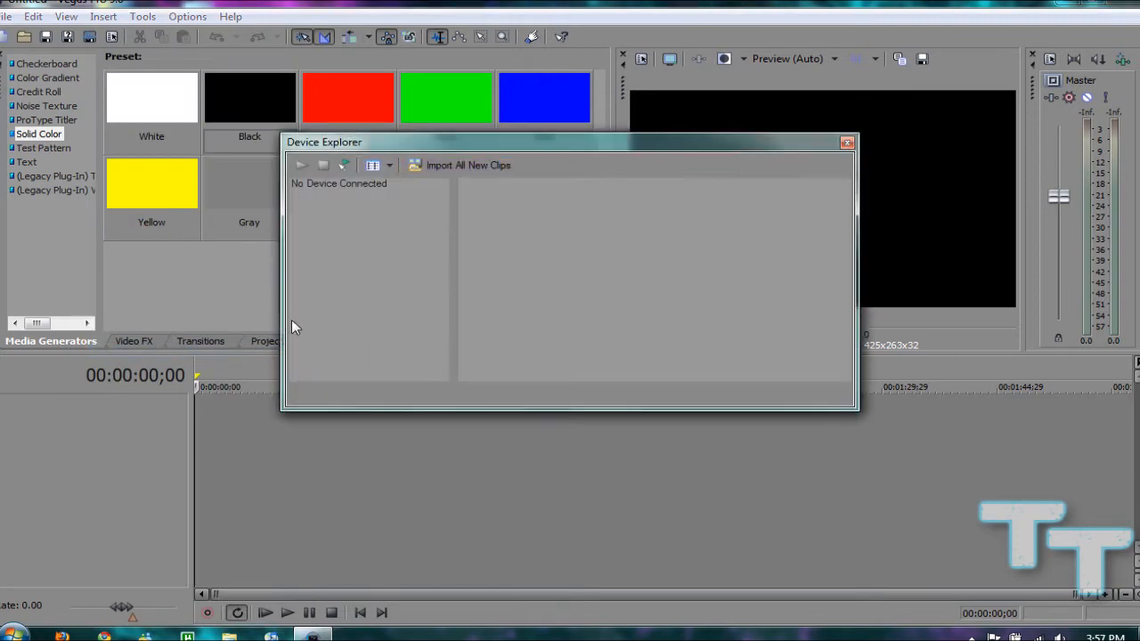
drag(317, 147, 486, 129)
click(1015, 124)
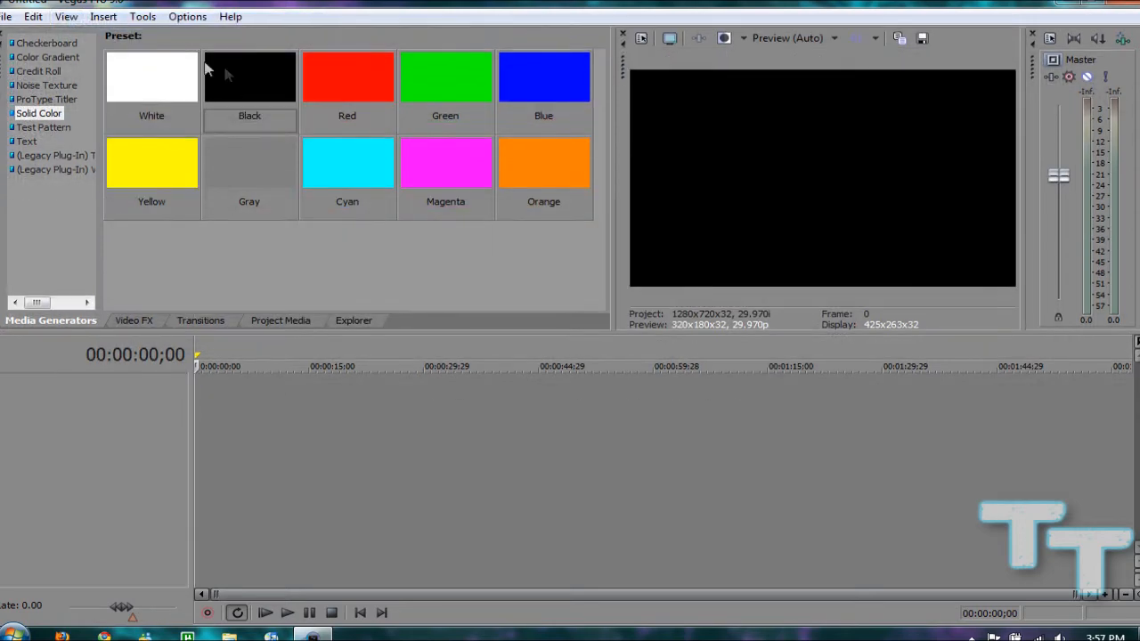
click(66, 16)
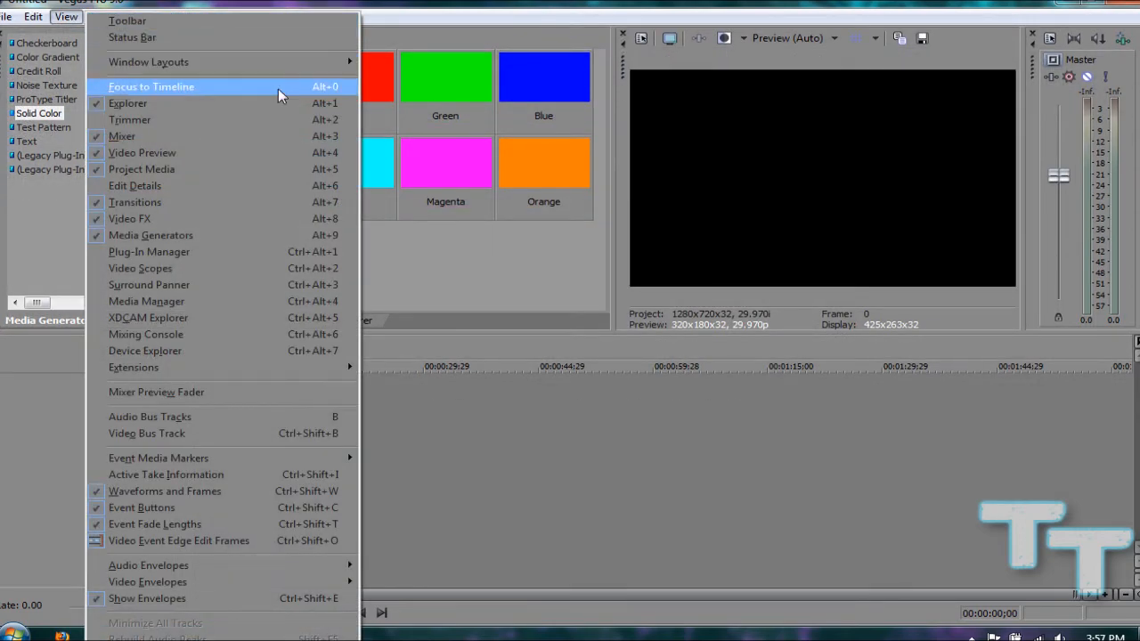
click(70, 16)
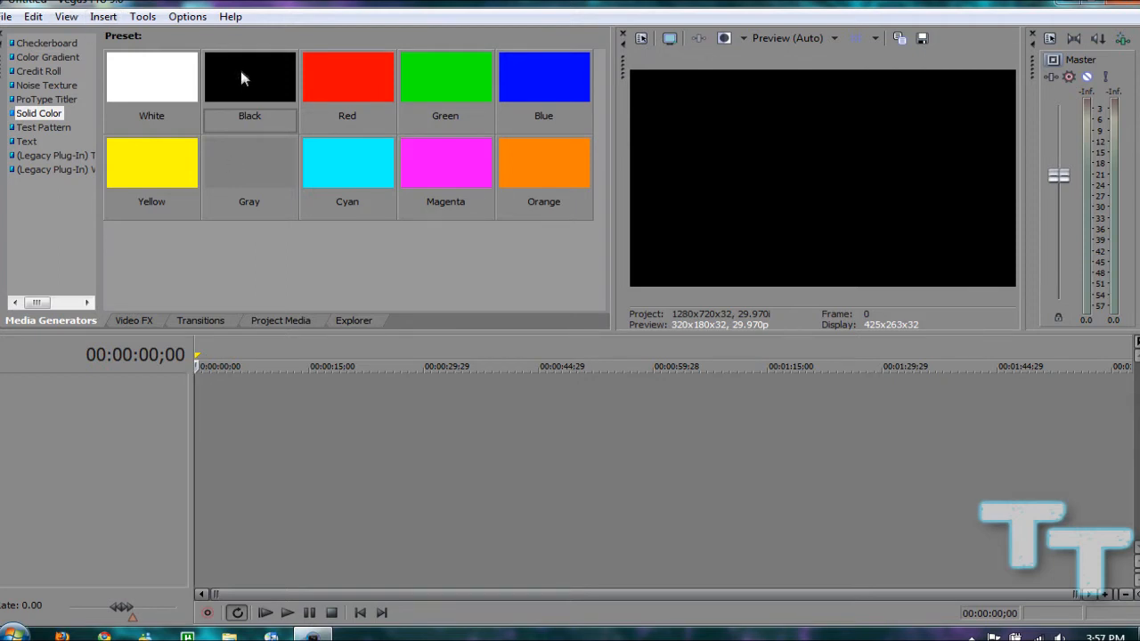
Add a Black solid color event at the start of the empty timeline
drag(237, 81, 198, 412)
click(739, 263)
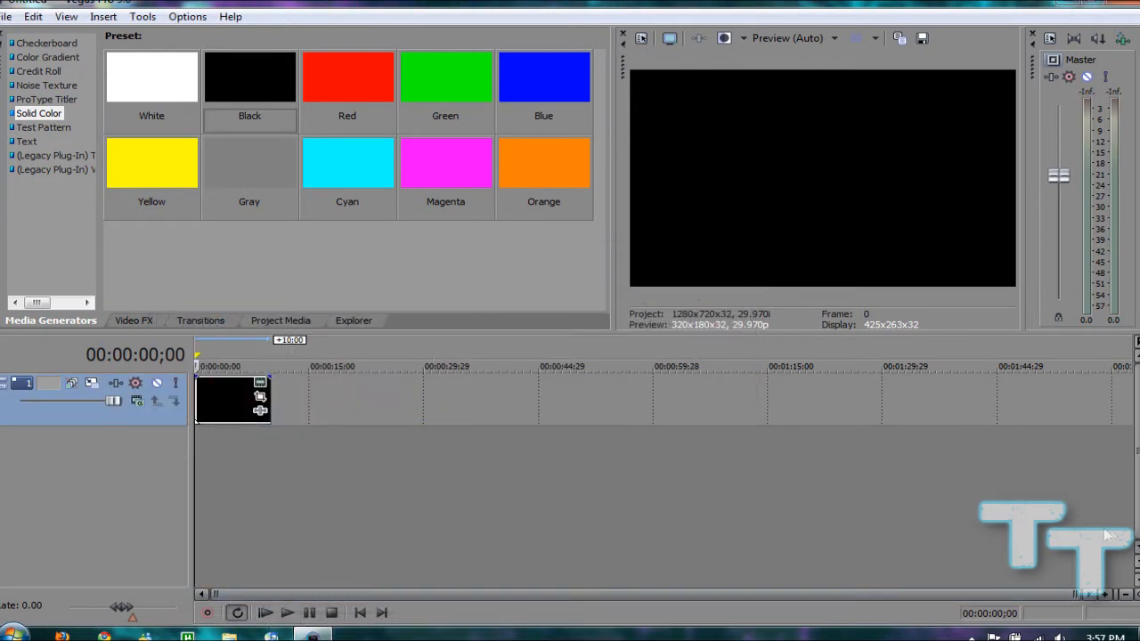
Preview the timeline by playing it from the start and from the cursor position, and stop playback
click(264, 613)
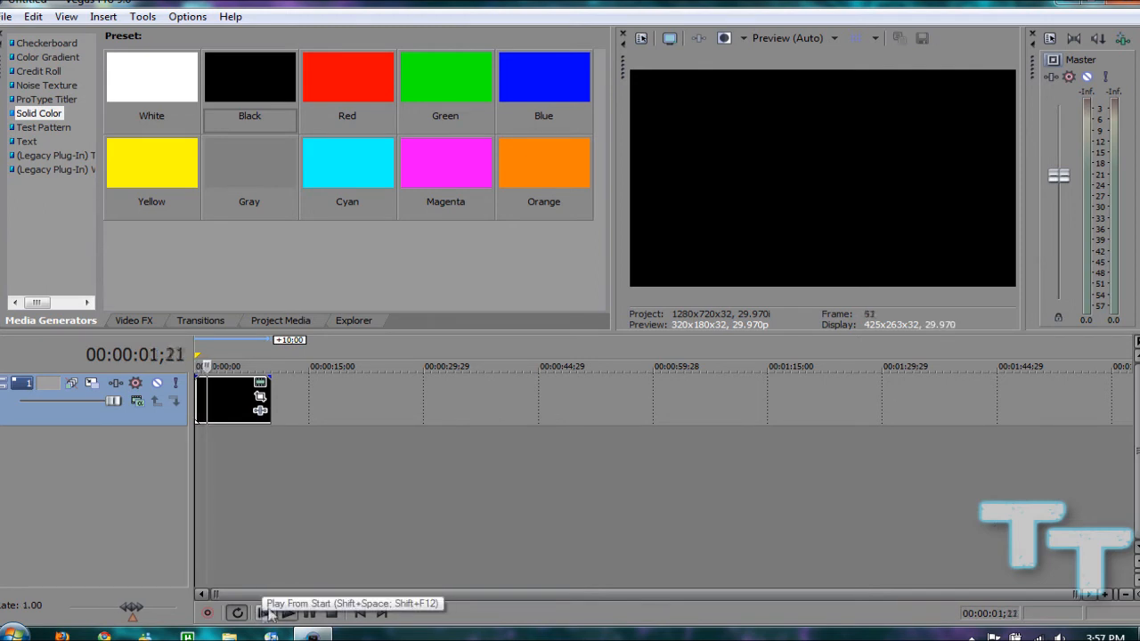
click(307, 614)
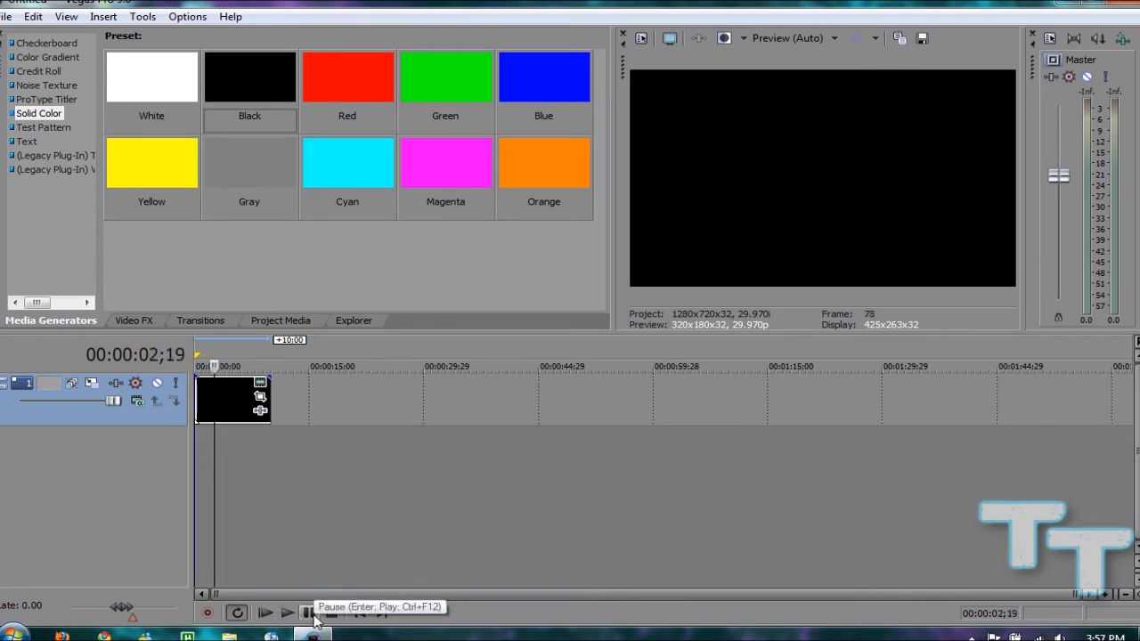
click(264, 613)
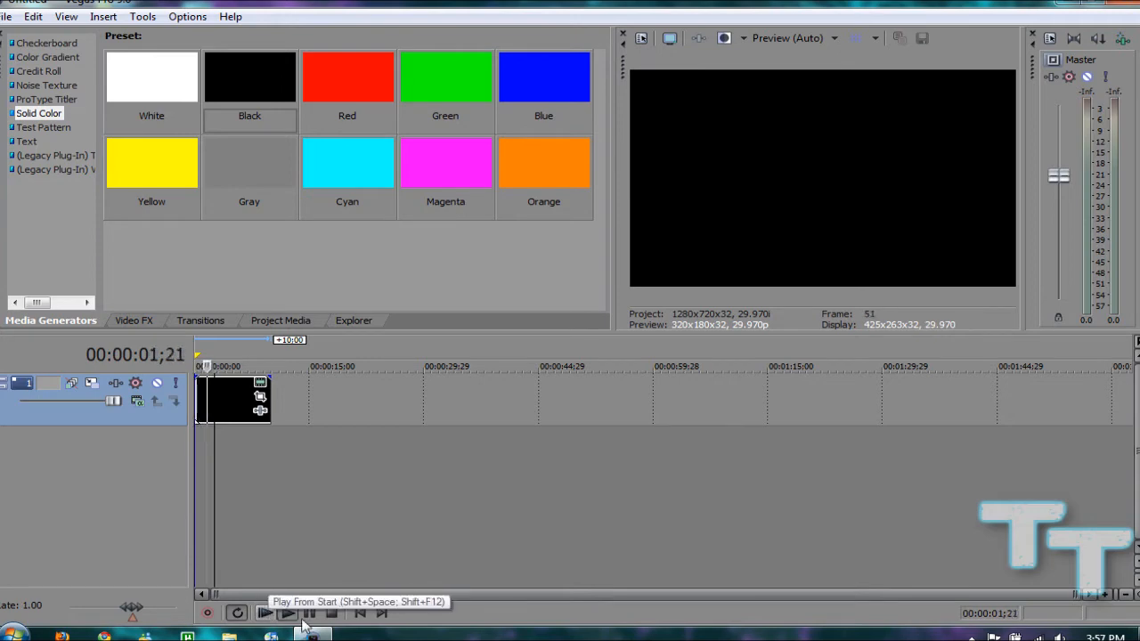
click(286, 613)
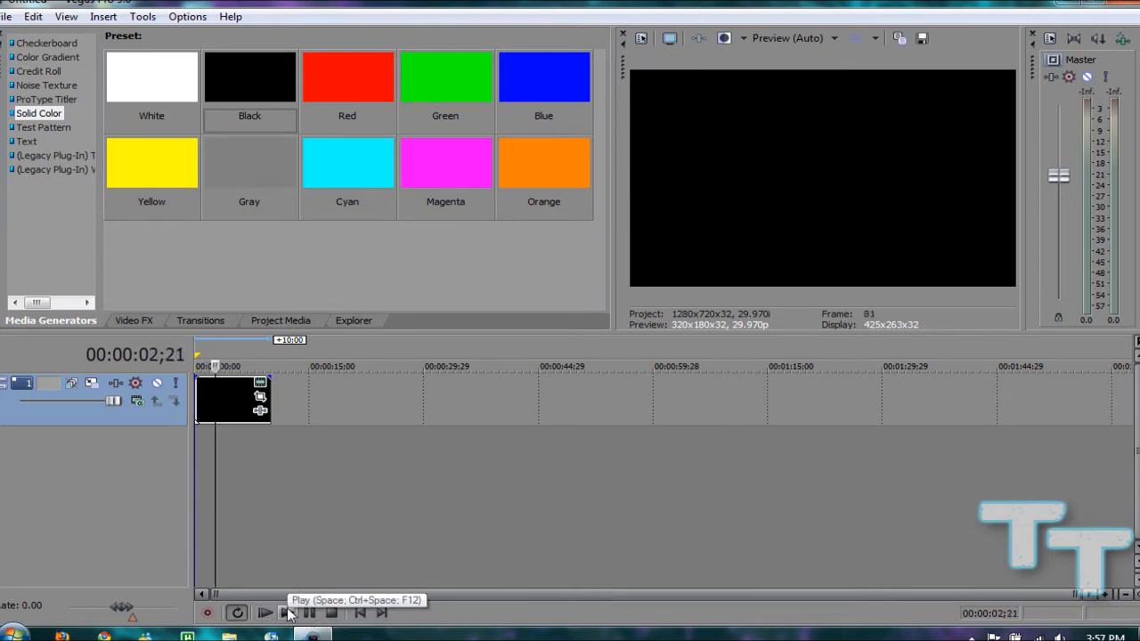
click(286, 612)
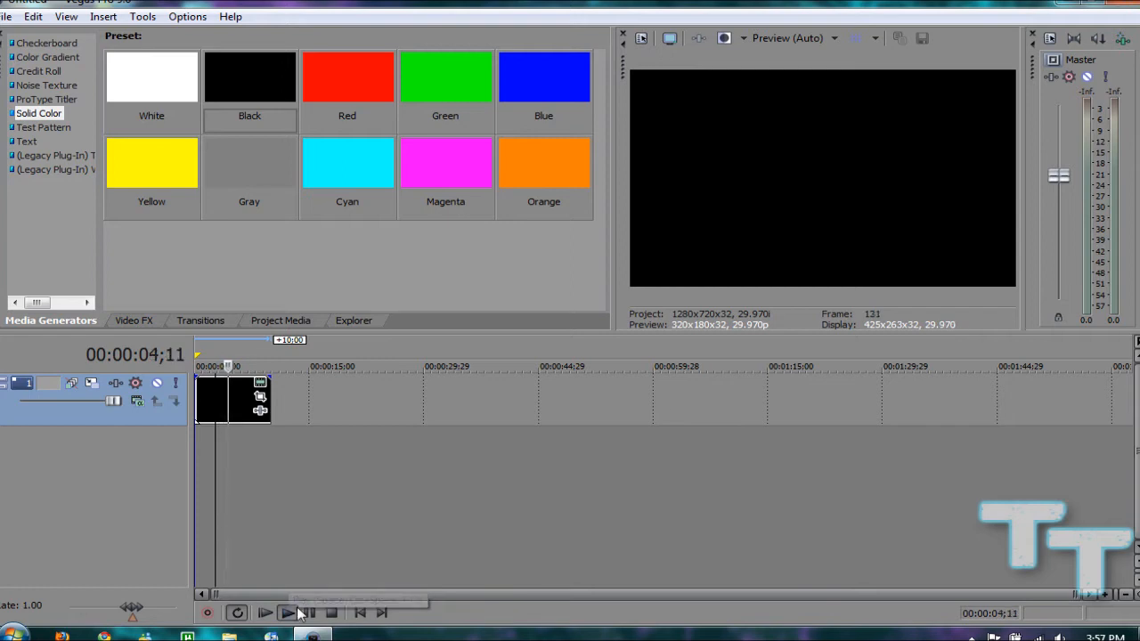
click(332, 613)
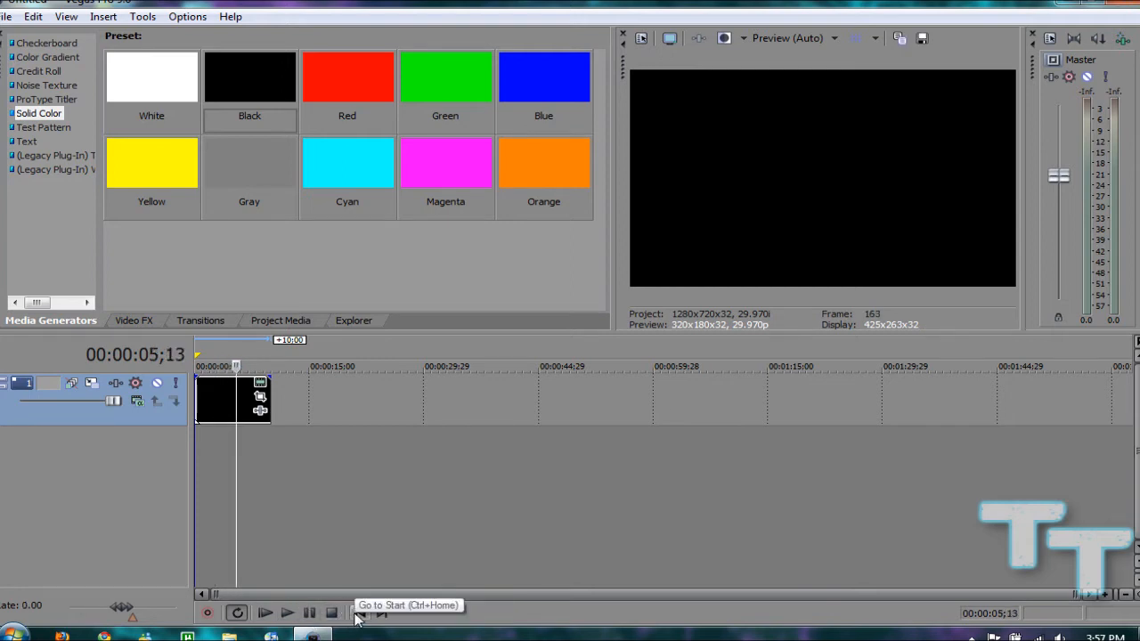
Move the timeline cursor to the project start, to the end, and back to the start
click(358, 613)
click(381, 613)
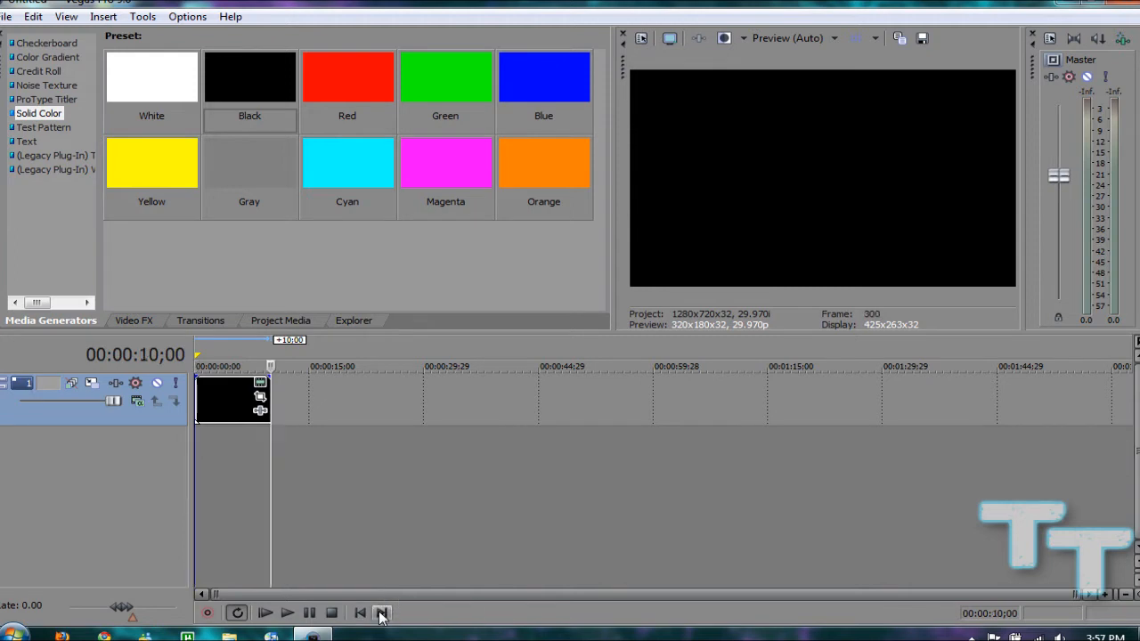
click(359, 613)
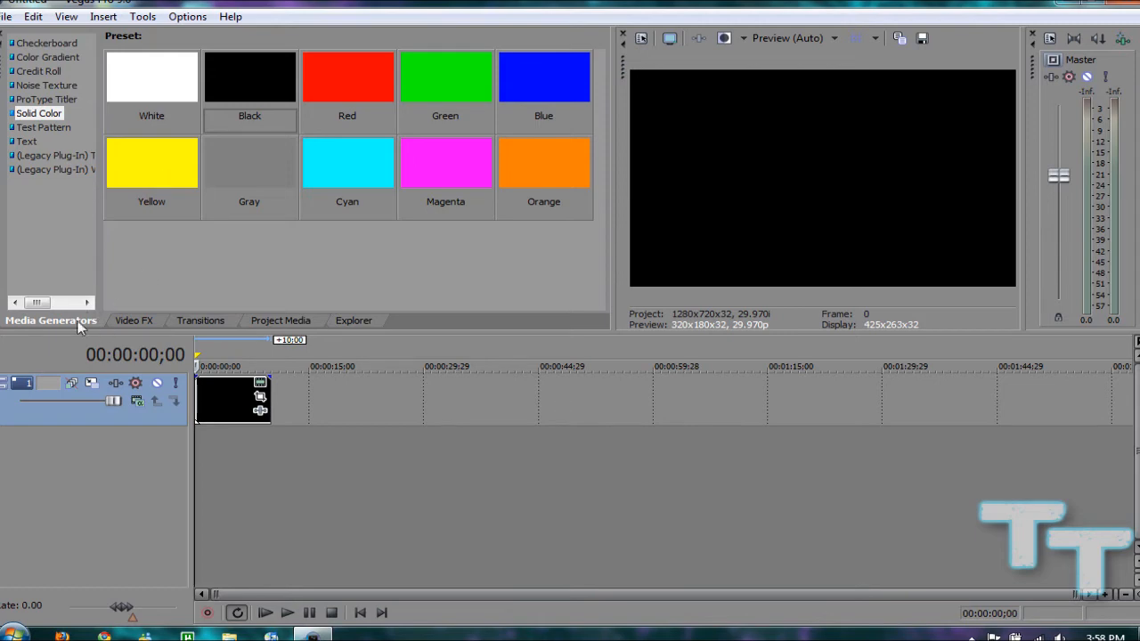
Look through the presets of the media generators, including Checkerboard, Color Gradient, Noise Texture, ProType Titler, Test Pattern, Text and the legacy plug-ins
click(43, 43)
click(45, 57)
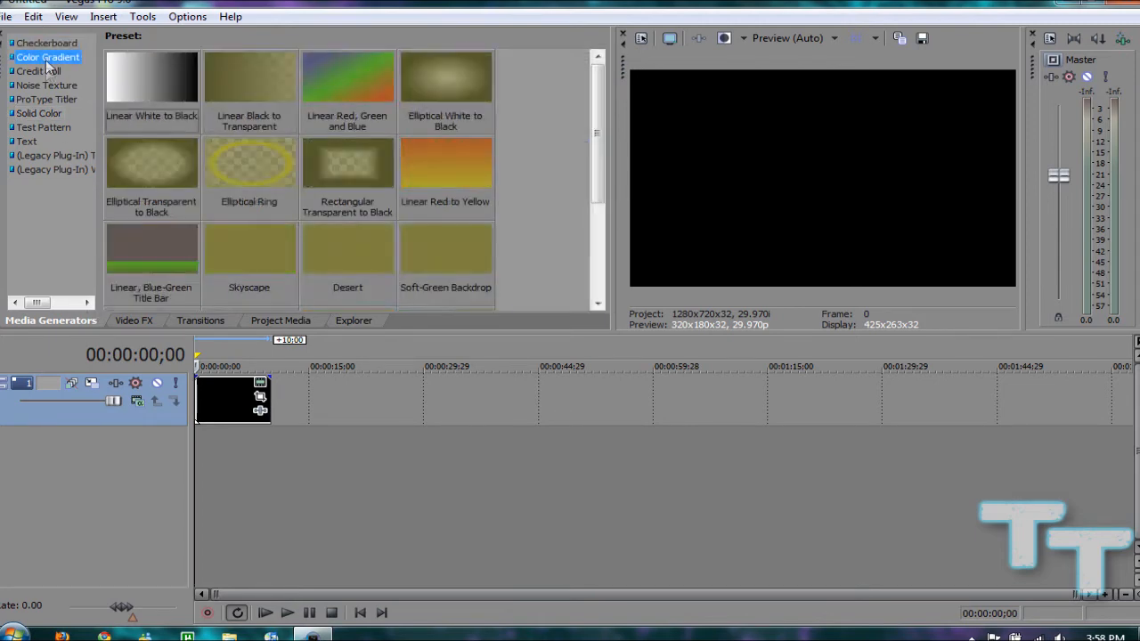
click(46, 71)
click(44, 83)
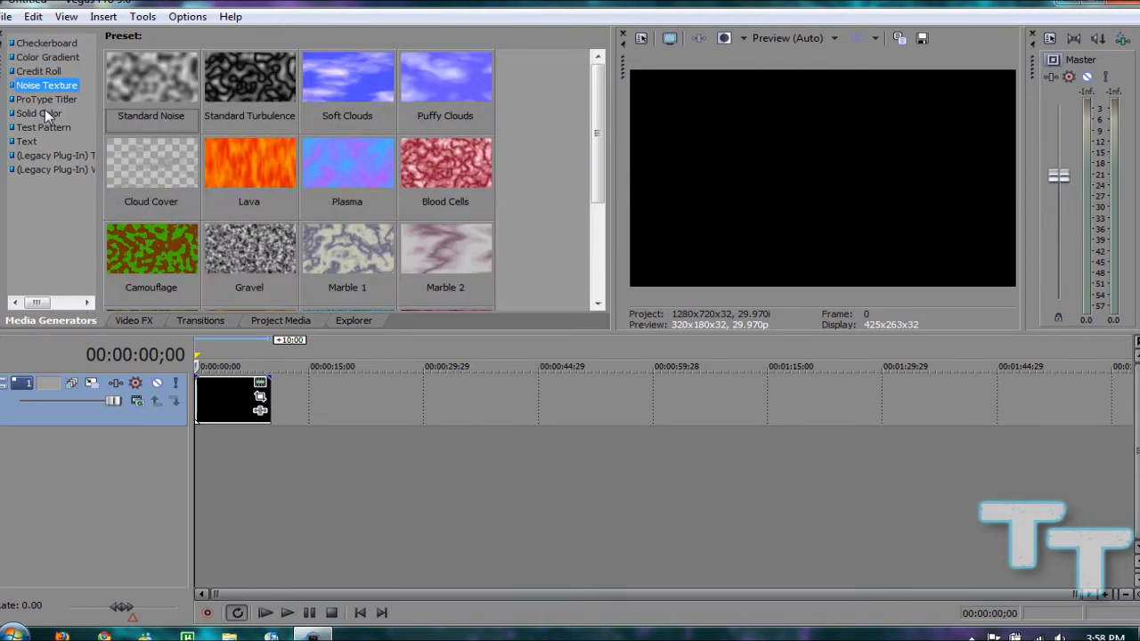
click(50, 114)
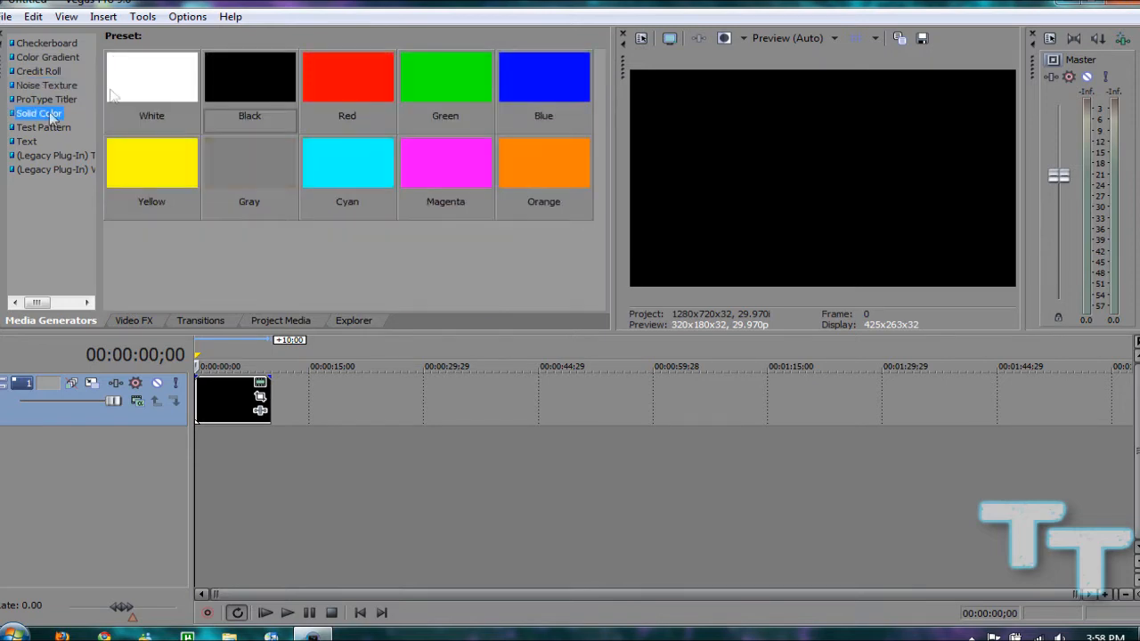
click(75, 100)
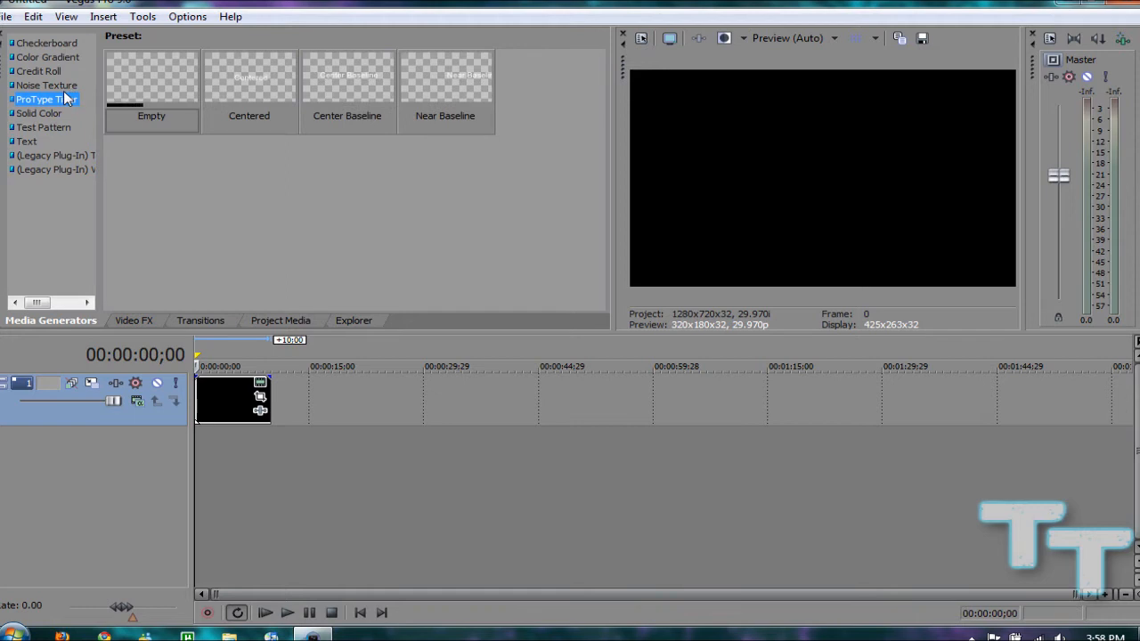
click(64, 86)
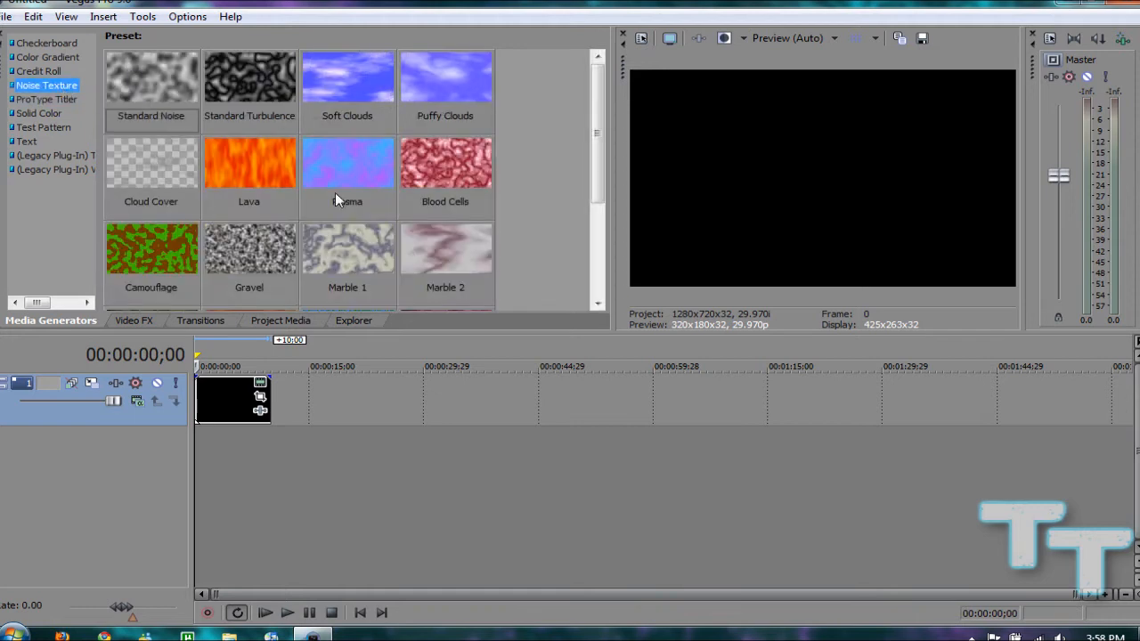
click(39, 71)
click(44, 57)
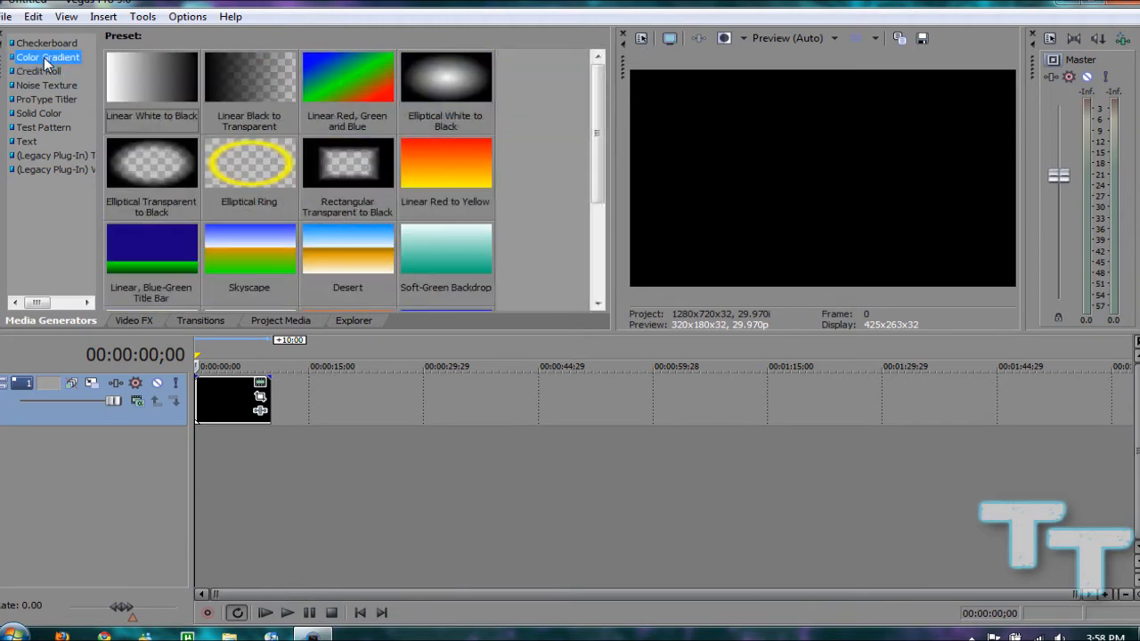
click(59, 45)
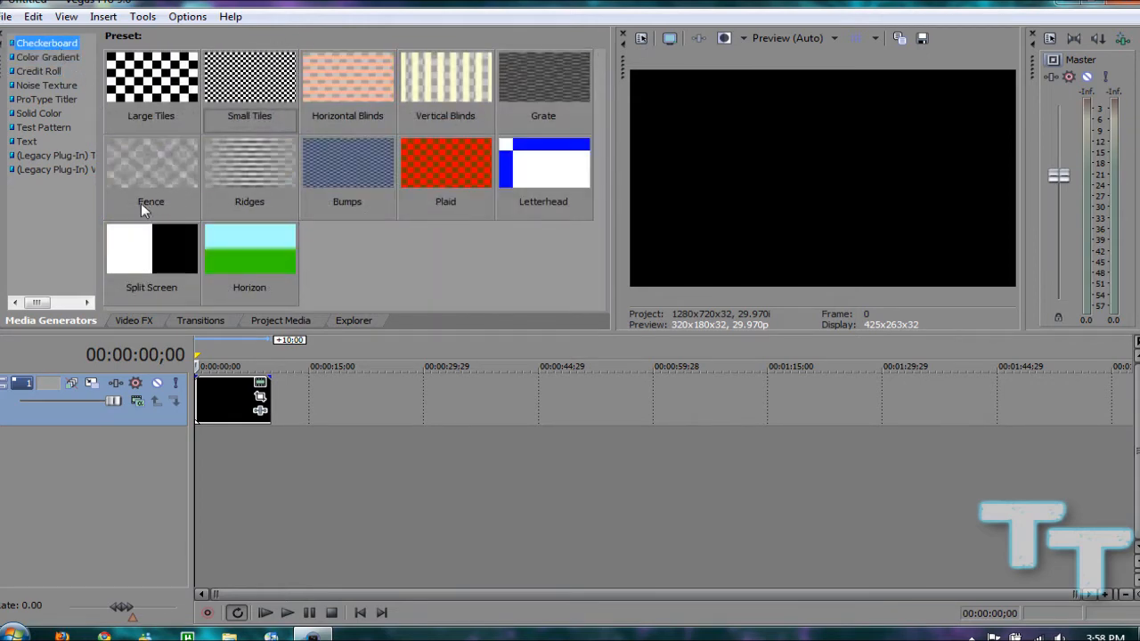
click(46, 114)
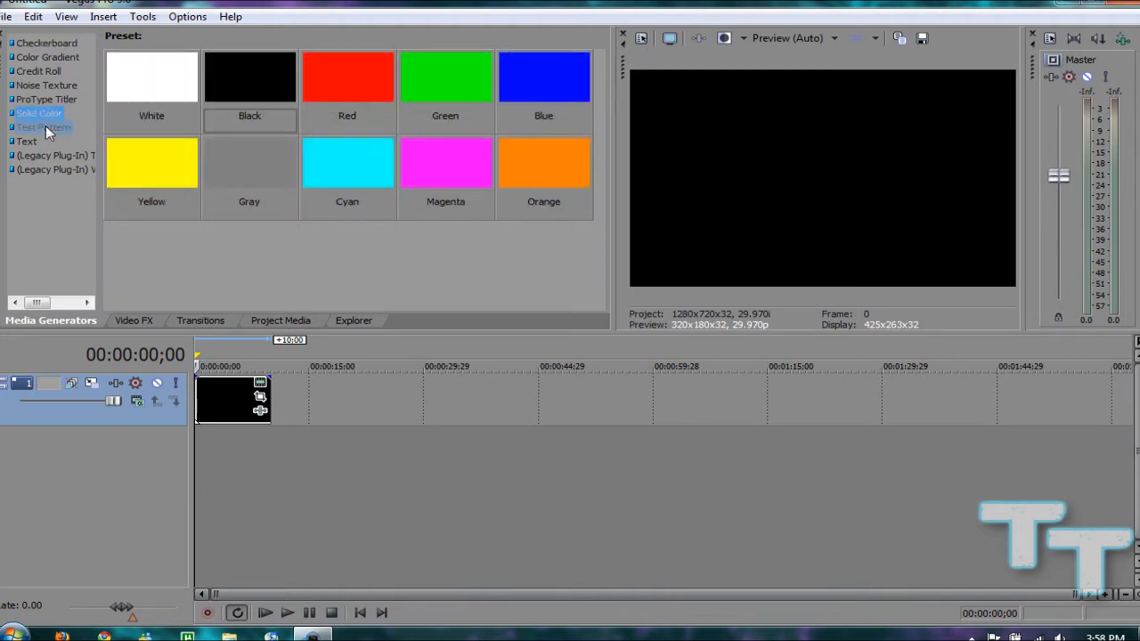
click(46, 127)
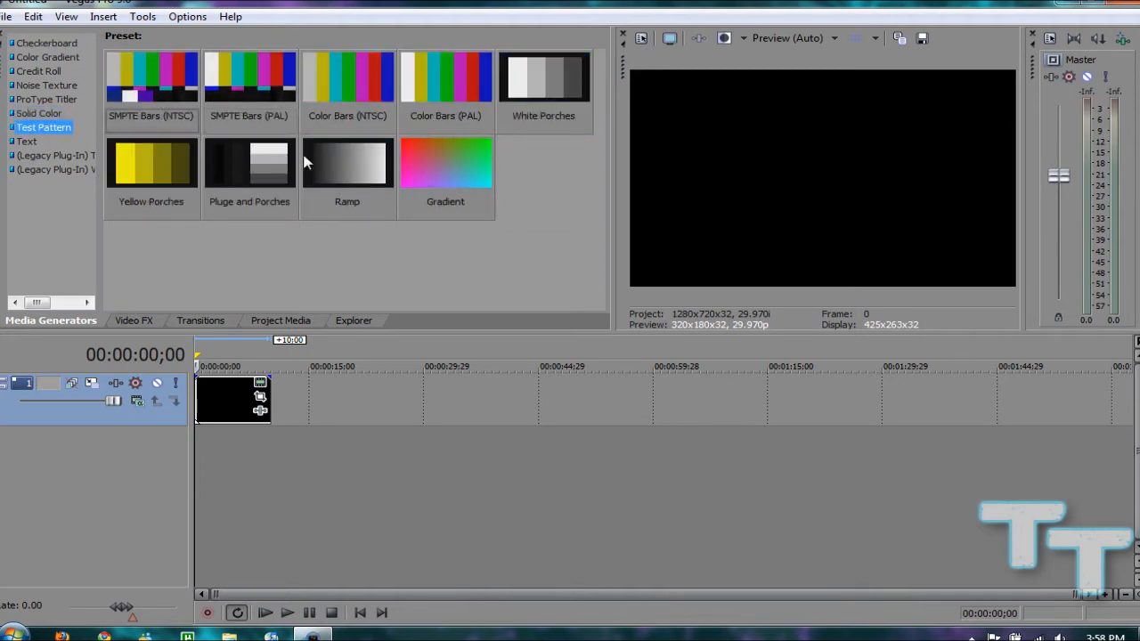
click(27, 141)
click(31, 155)
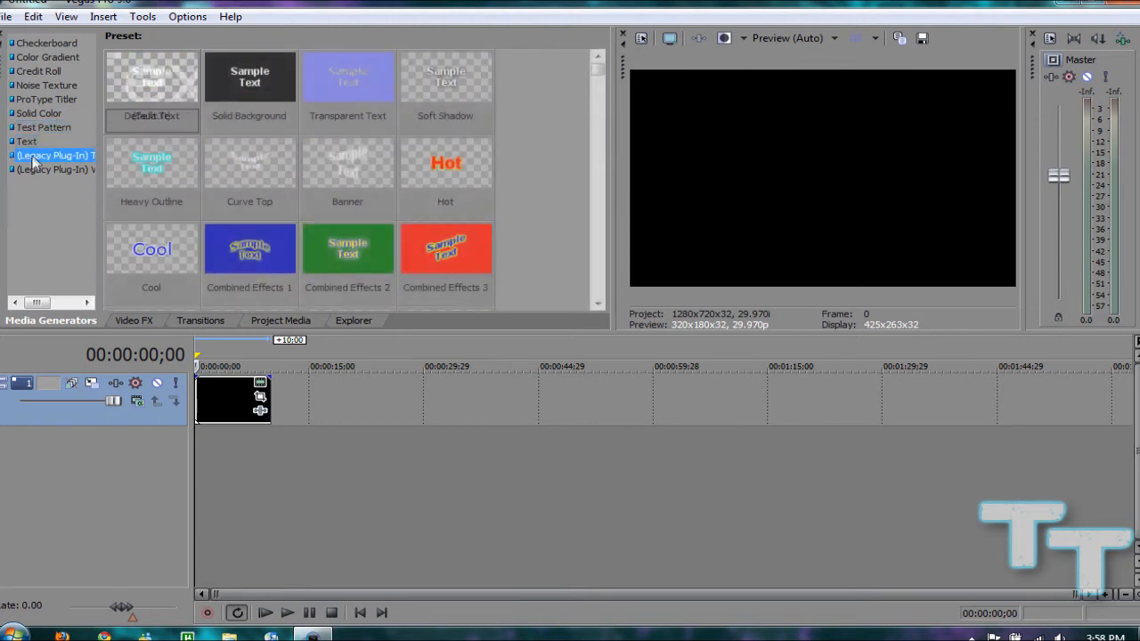
click(34, 169)
click(36, 43)
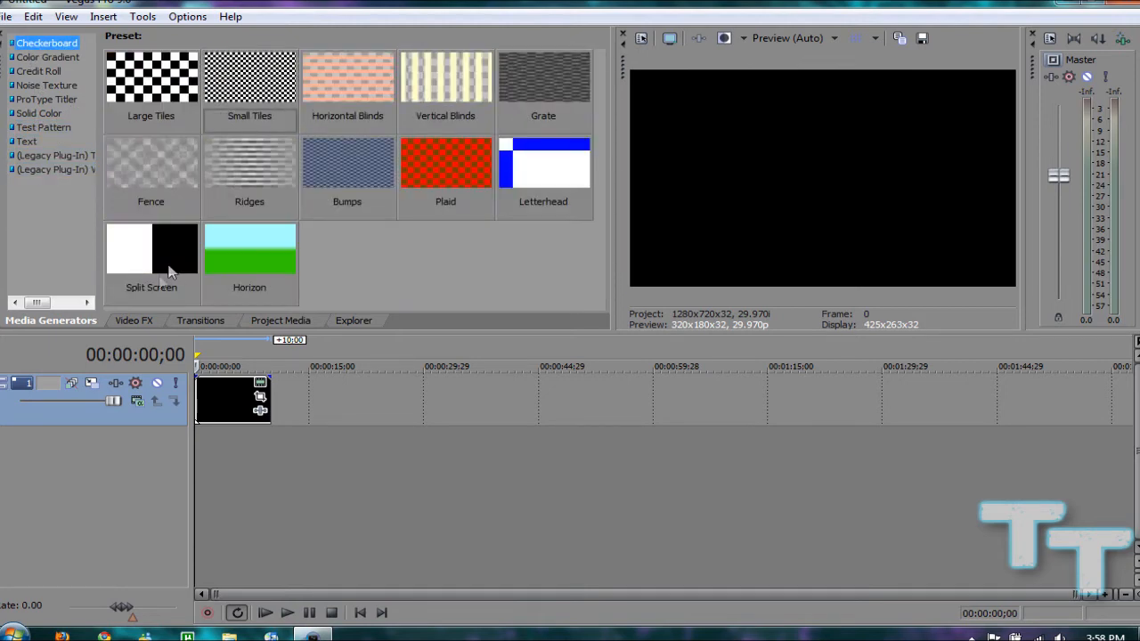
Show the Video FX presets and widen the effects list to fit the full effect names
click(140, 322)
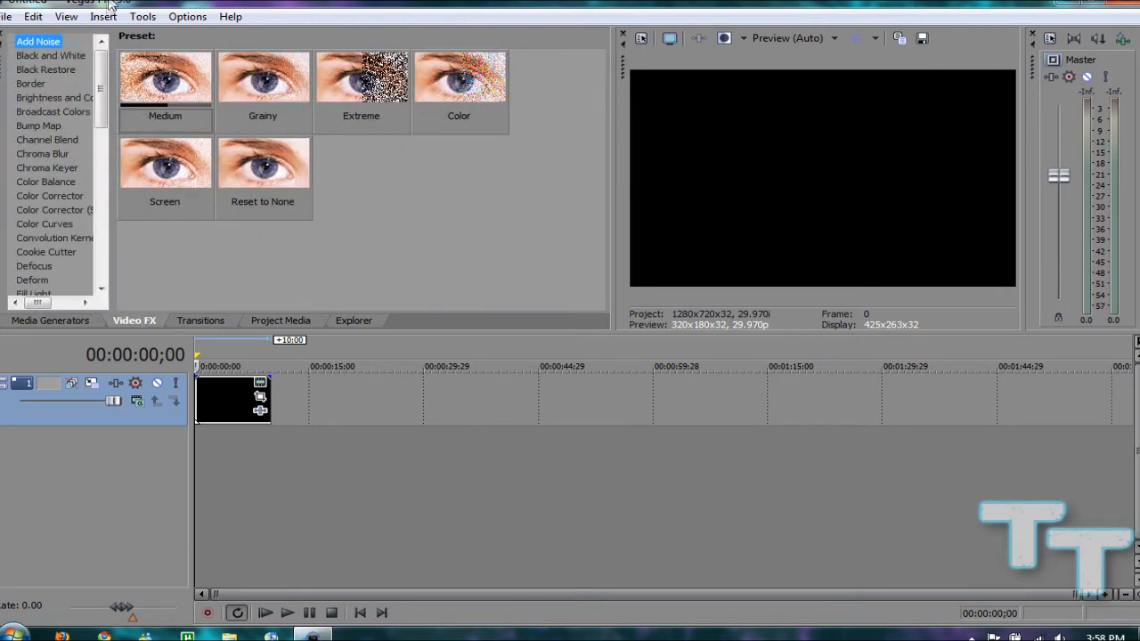
drag(98, 72, 178, 59)
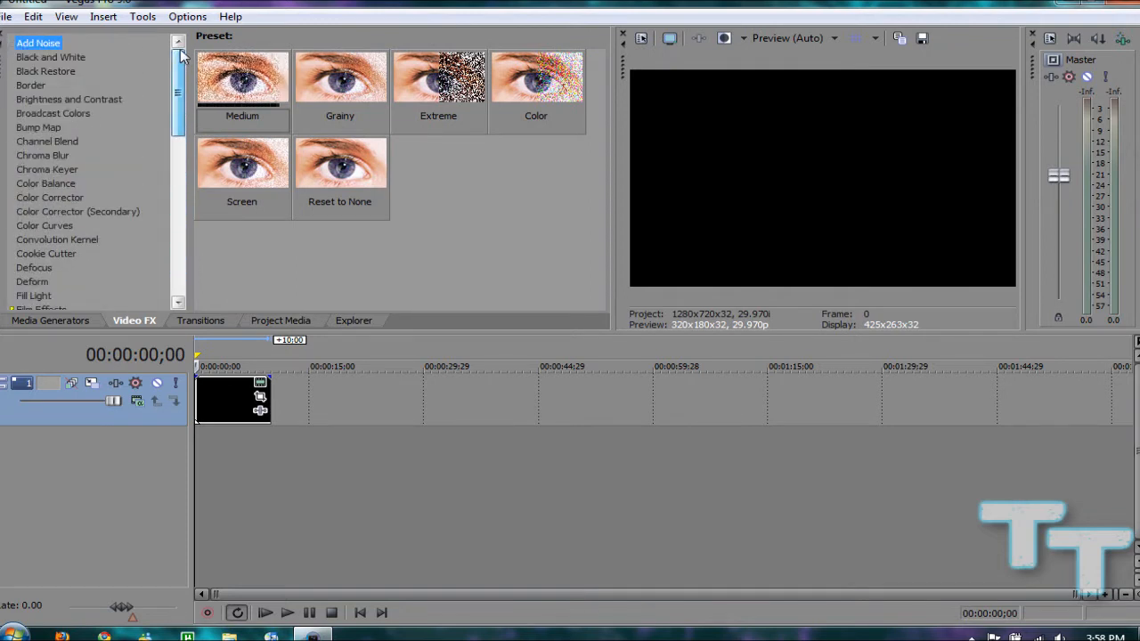
Apply the Extreme preset of the Add Noise effect to the black solid color event and set its noise level to 1.000
click(40, 57)
click(38, 42)
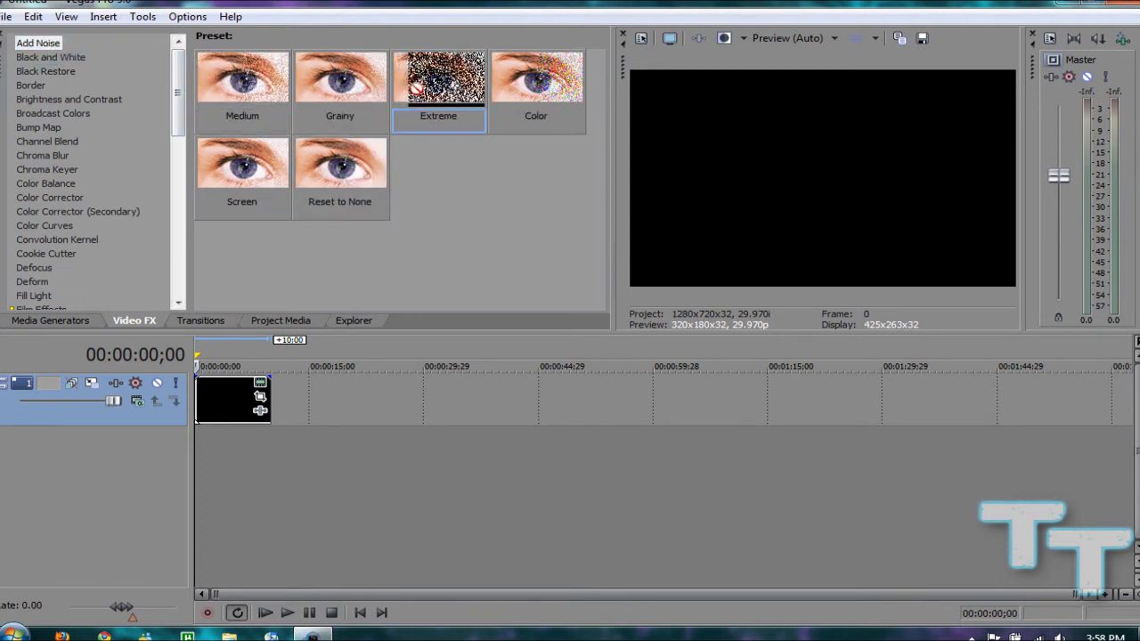
drag(425, 80, 226, 412)
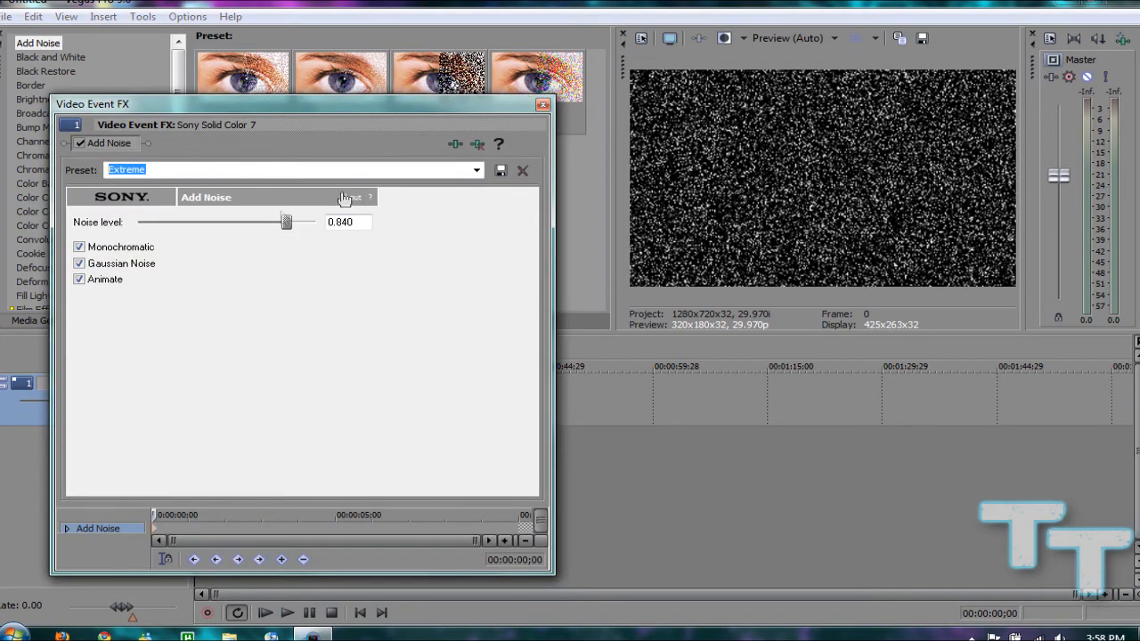
drag(273, 228, 354, 228)
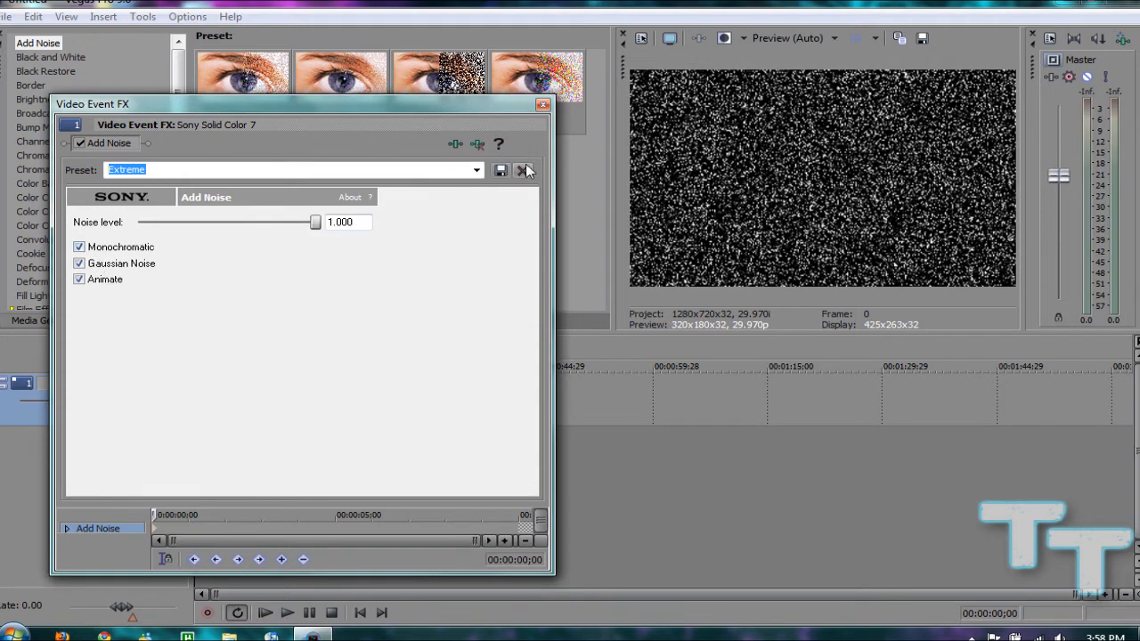
click(543, 105)
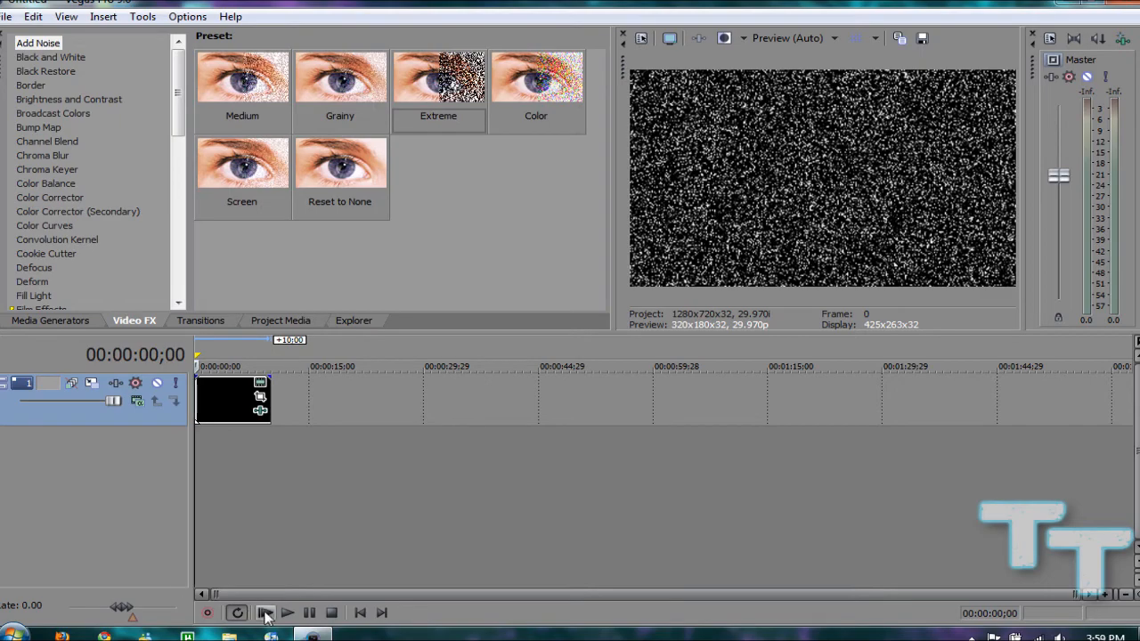
Play the event to preview the noise effect, pause playback and return the cursor to the project start
click(276, 614)
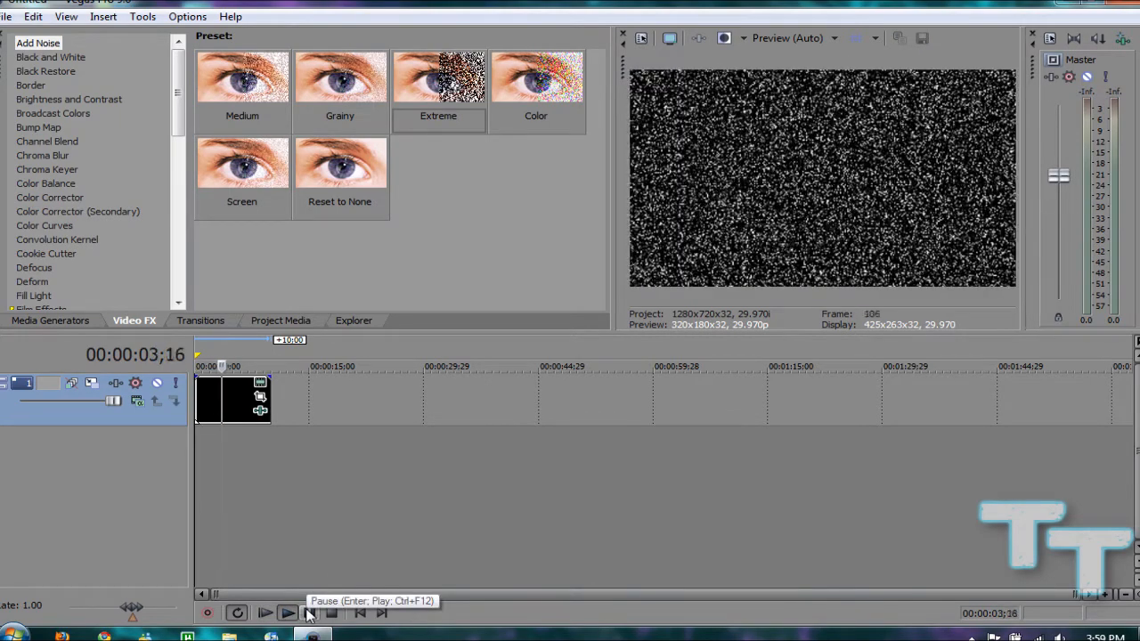
click(309, 614)
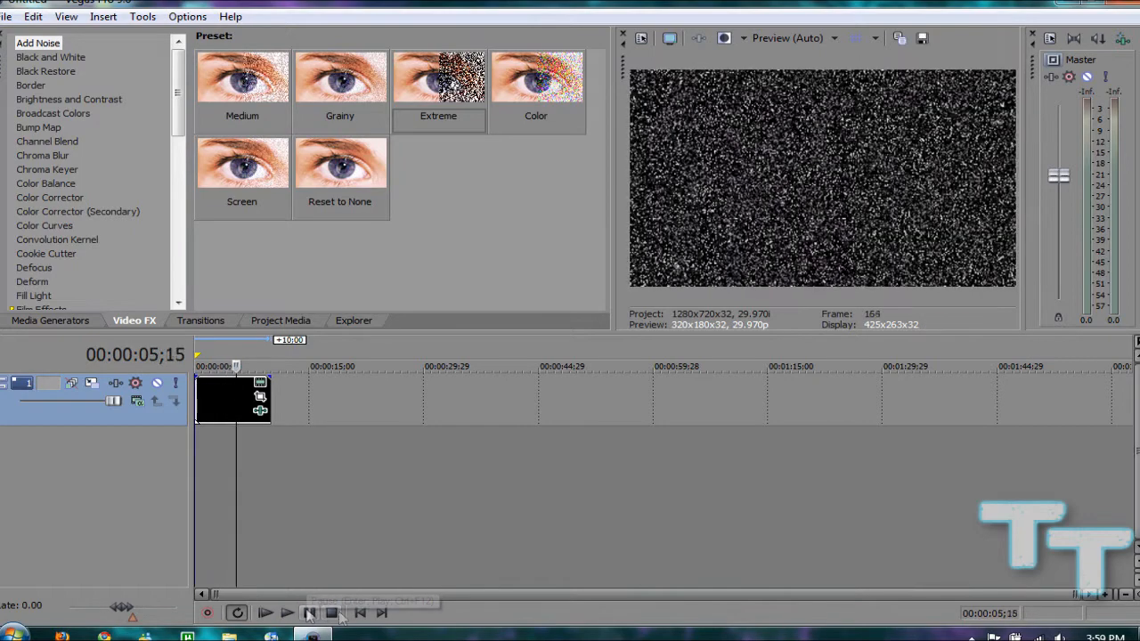
click(359, 613)
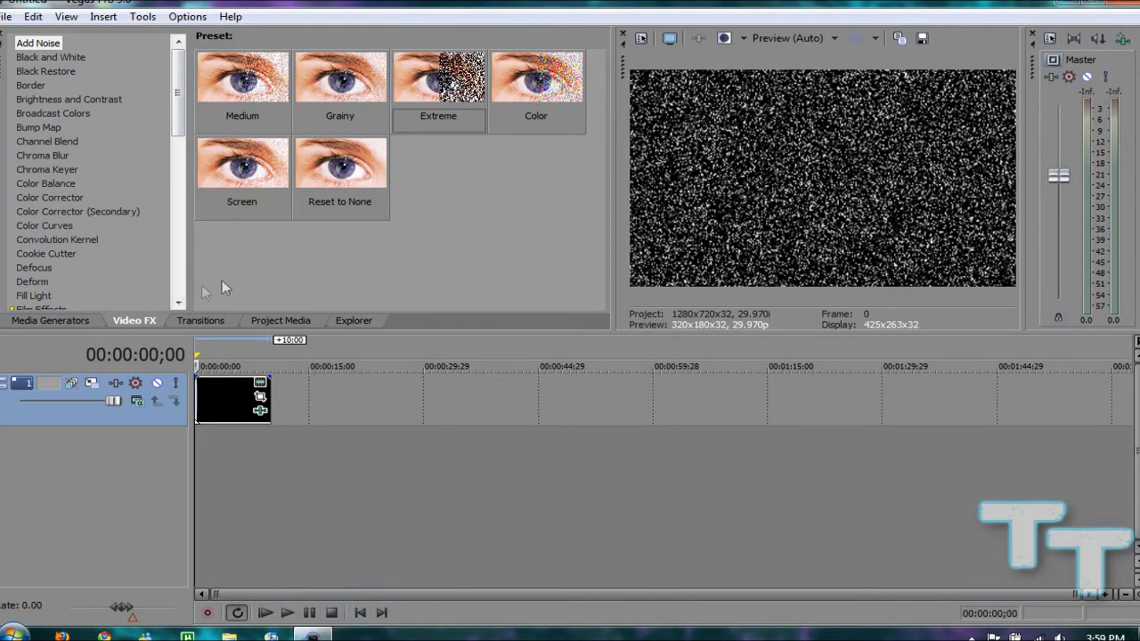
Remove the Add Noise effect from the black solid color event through its event effects settings
mouse_move(175, 102)
mouse_down()
mouse_move(176, 128)
mouse_move(176, 93)
mouse_up()
click(266, 412)
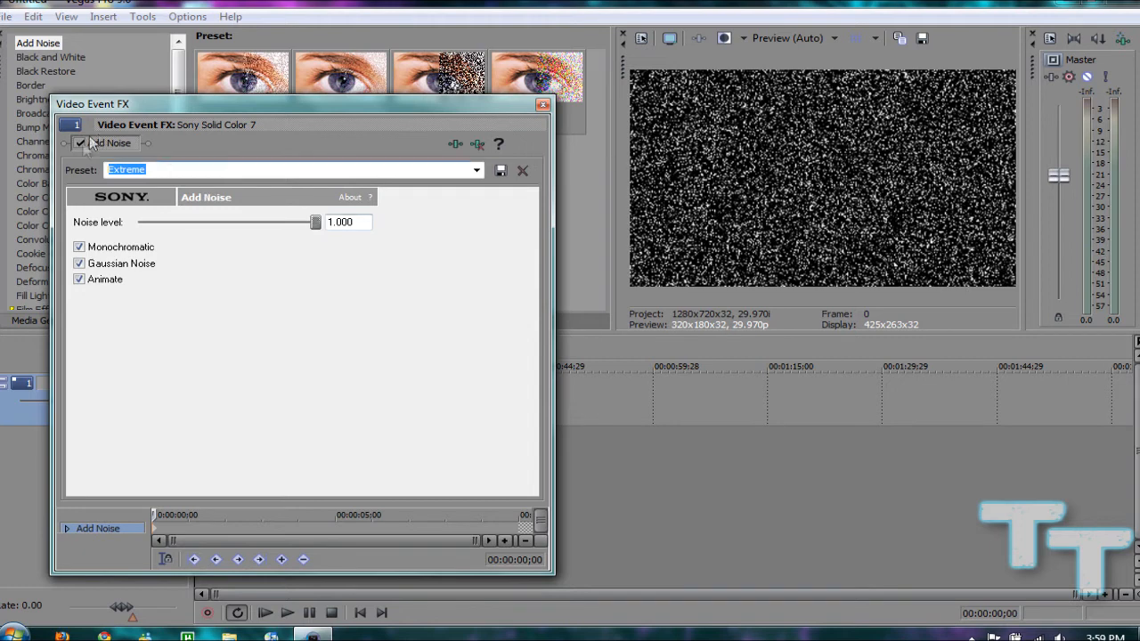
click(476, 144)
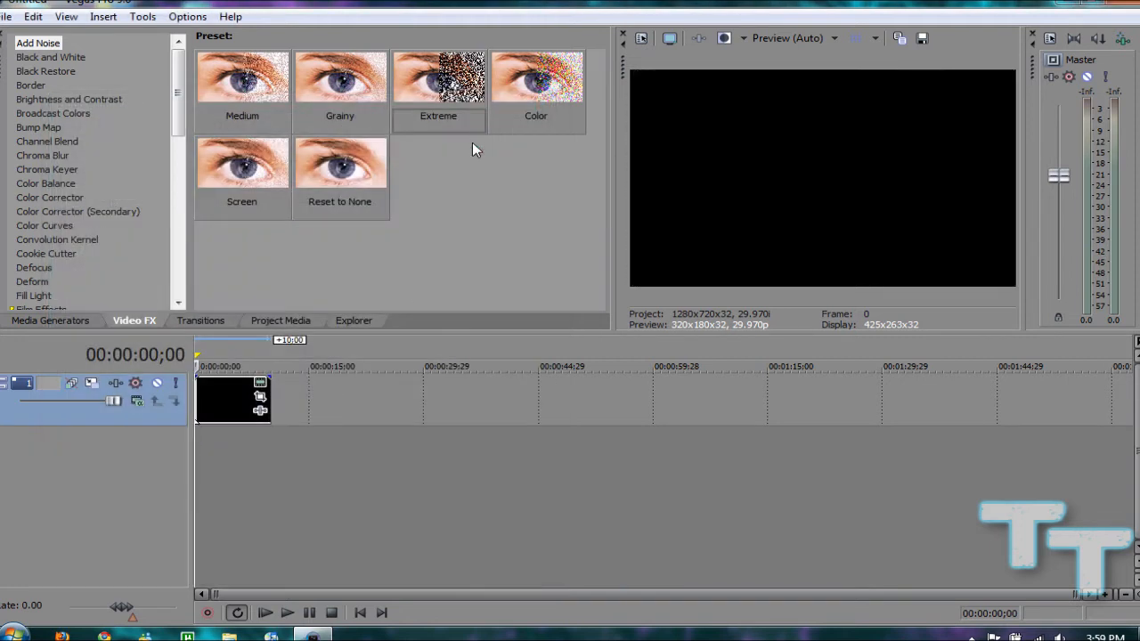
Try light green and a sampled gray for the event's generated color, and set it to dark blue (R 35, G 0, B 137)
click(260, 385)
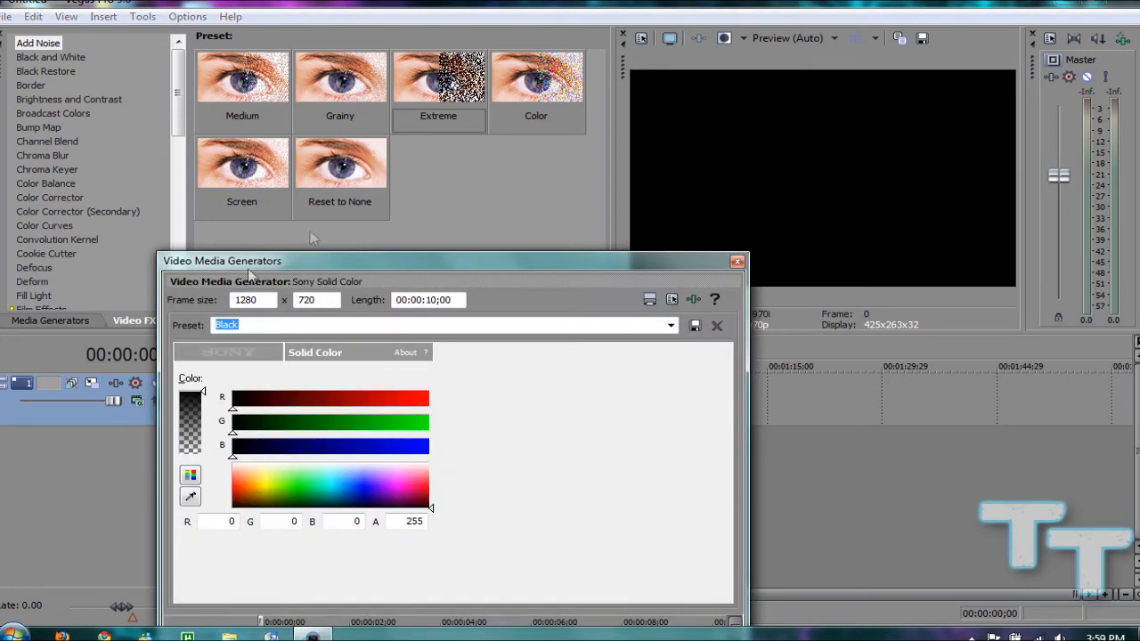
drag(308, 262, 302, 106)
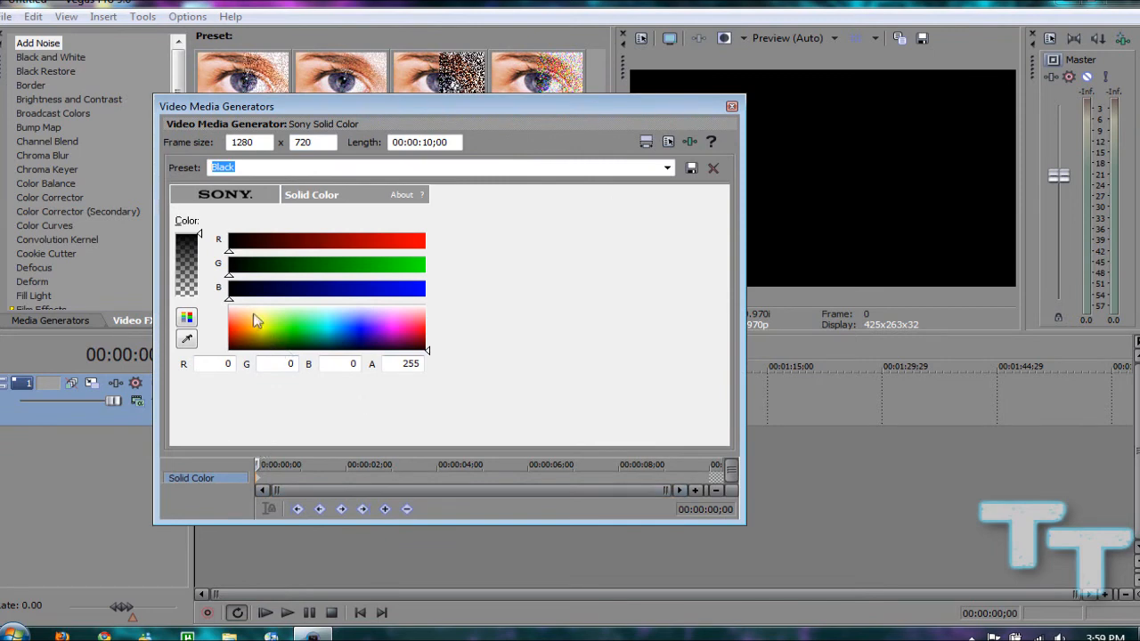
drag(258, 322, 273, 319)
click(293, 318)
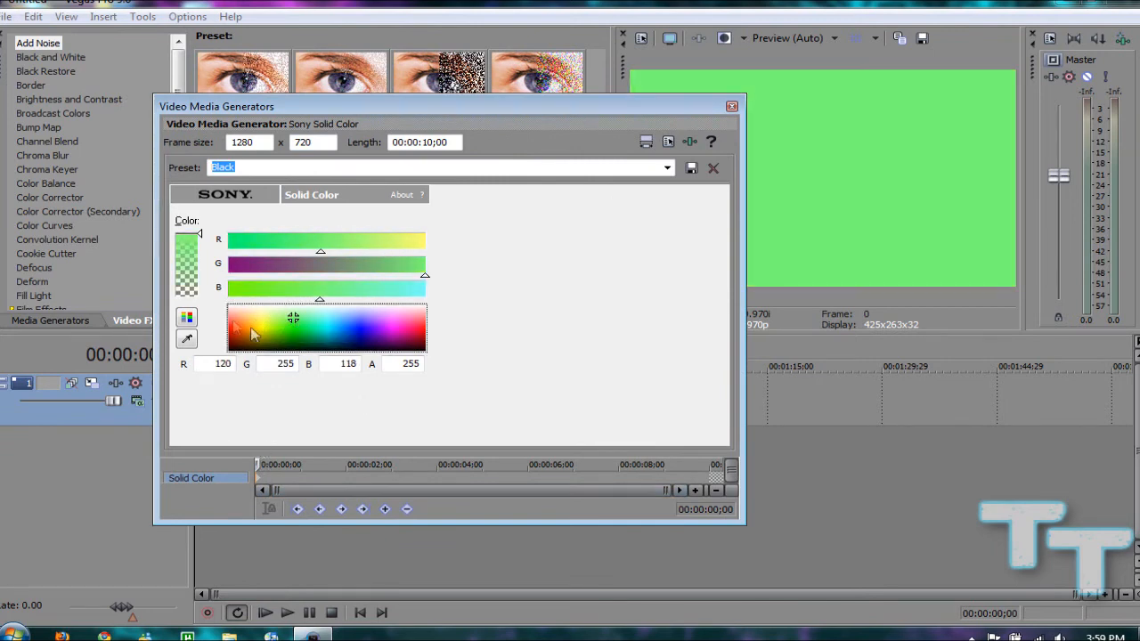
mouse_move(198, 234)
mouse_down()
mouse_move(200, 284)
mouse_move(199, 234)
mouse_up()
click(187, 338)
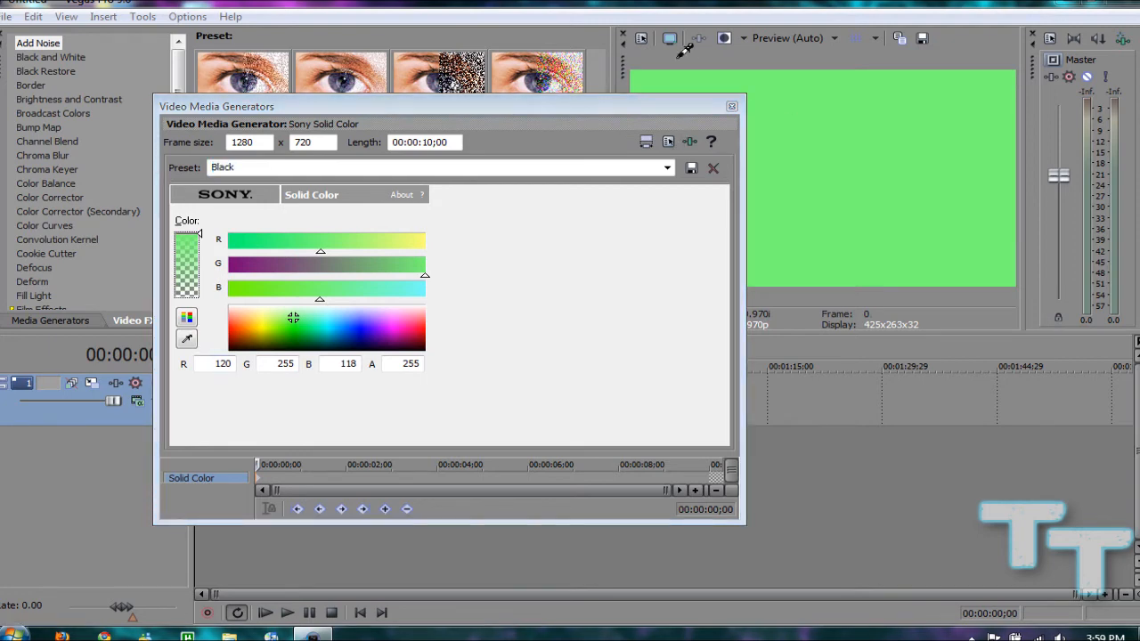
click(594, 37)
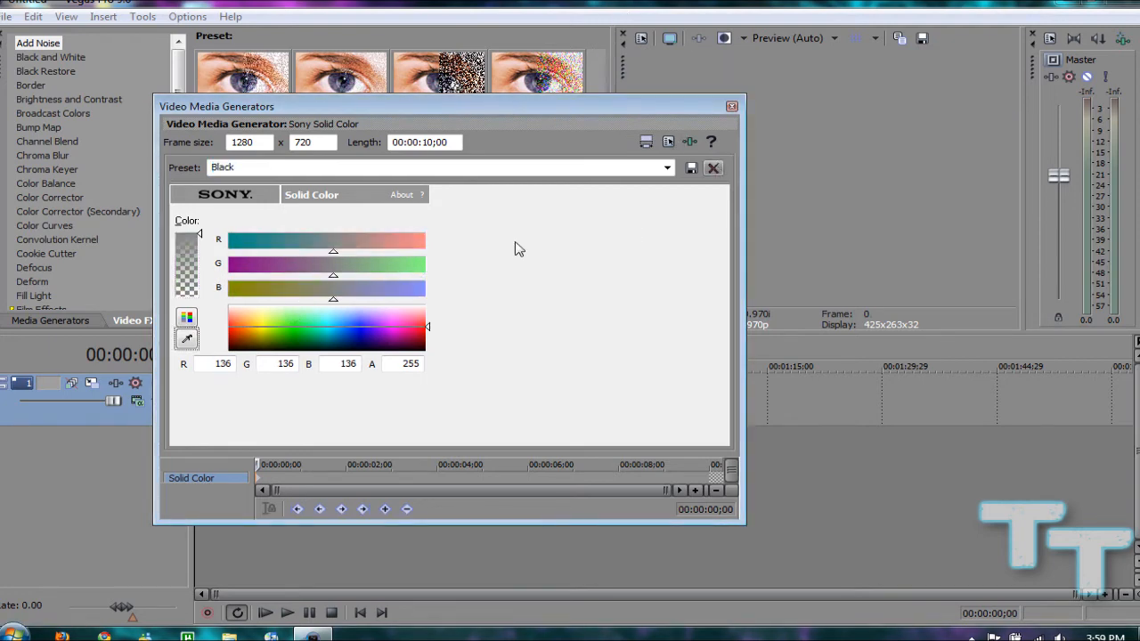
drag(394, 299, 438, 311)
drag(355, 317, 369, 339)
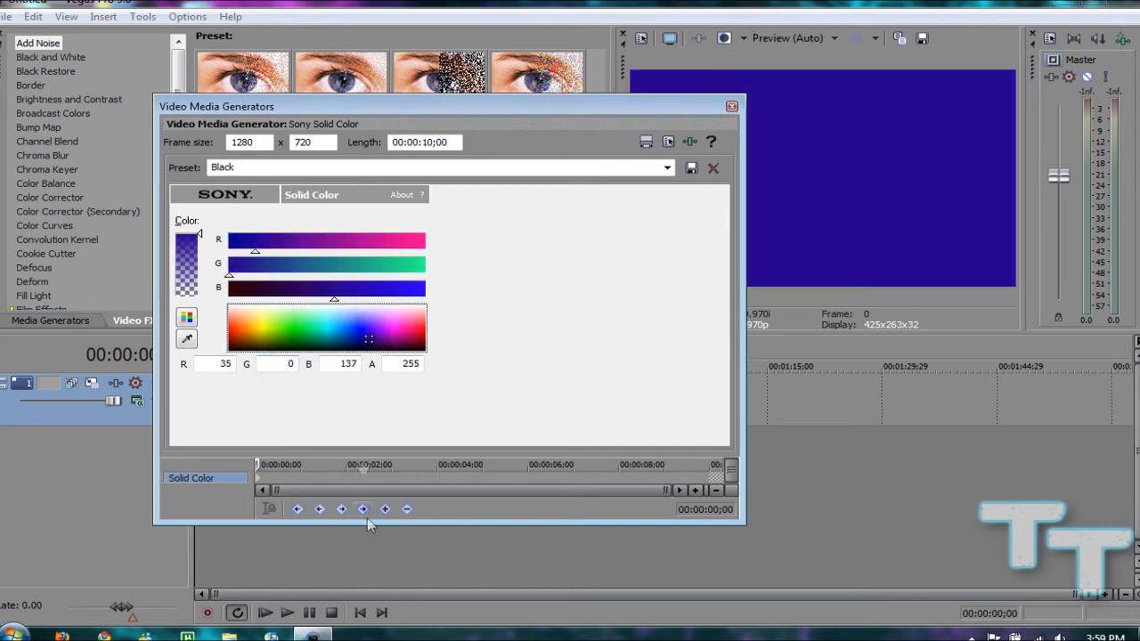
Animate the solid color with keyframes: green (R 73, G 255, B 0) shortly after one second and blue-violet at 00:00:03;13
drag(359, 451, 361, 425)
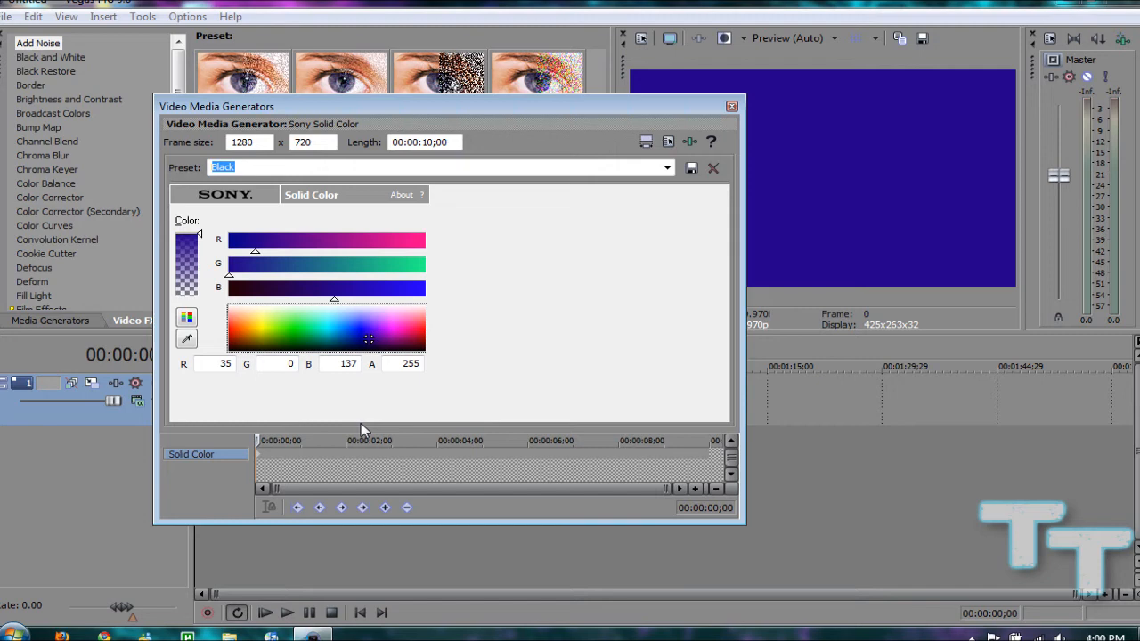
drag(258, 441, 317, 442)
drag(289, 332, 284, 328)
drag(317, 442, 411, 442)
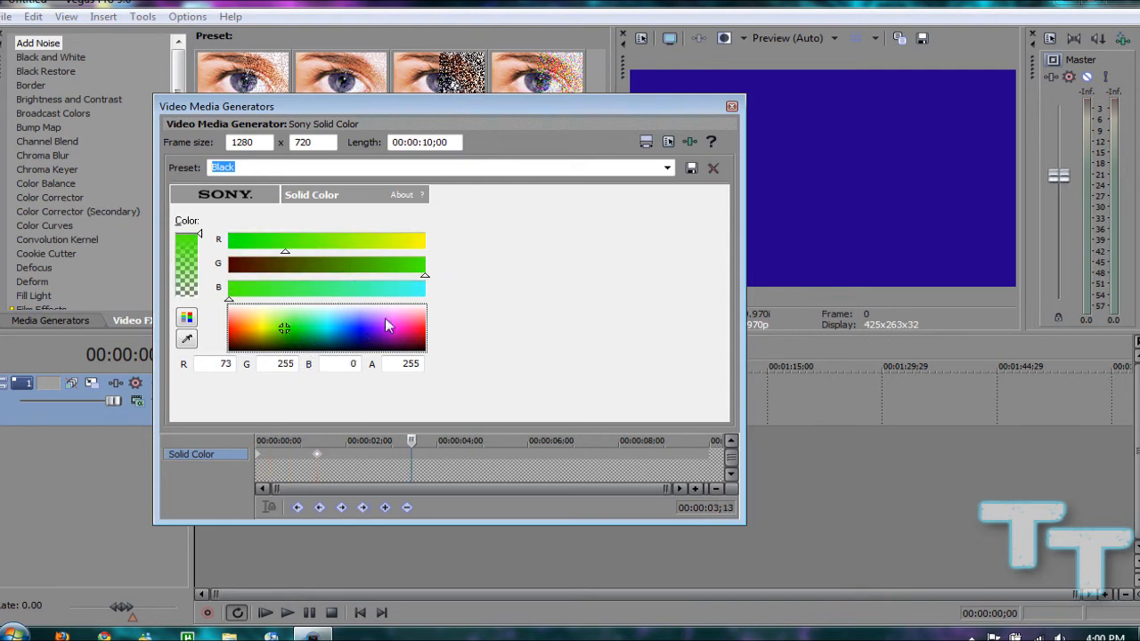
drag(389, 326, 370, 331)
click(732, 106)
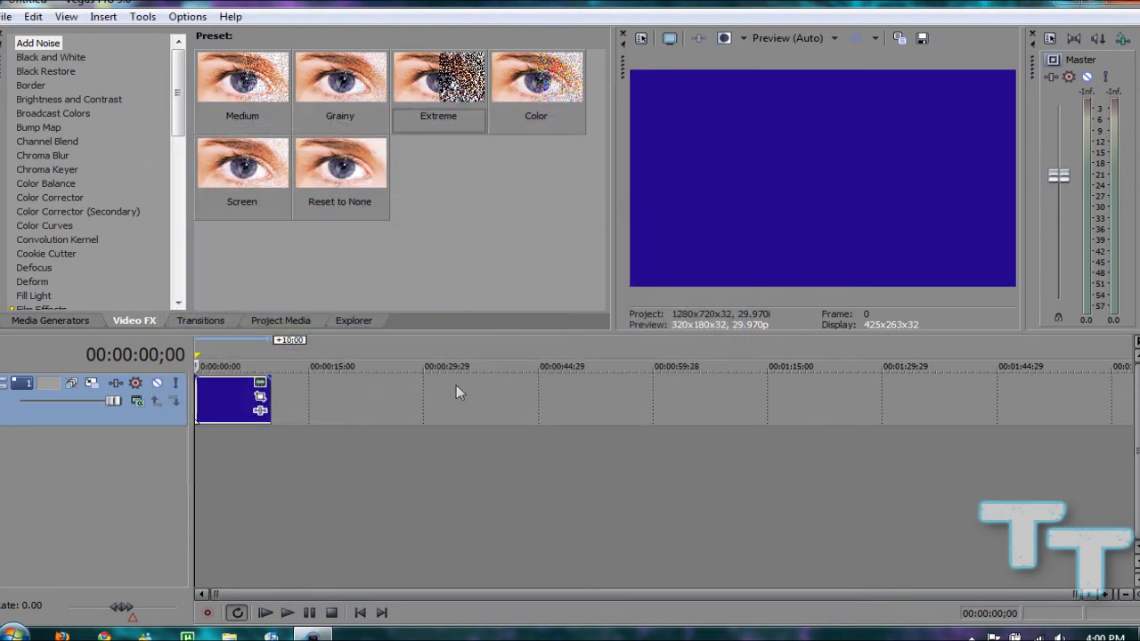
Play the event to preview the animated color change, pause playback and return the cursor to the project start
click(287, 613)
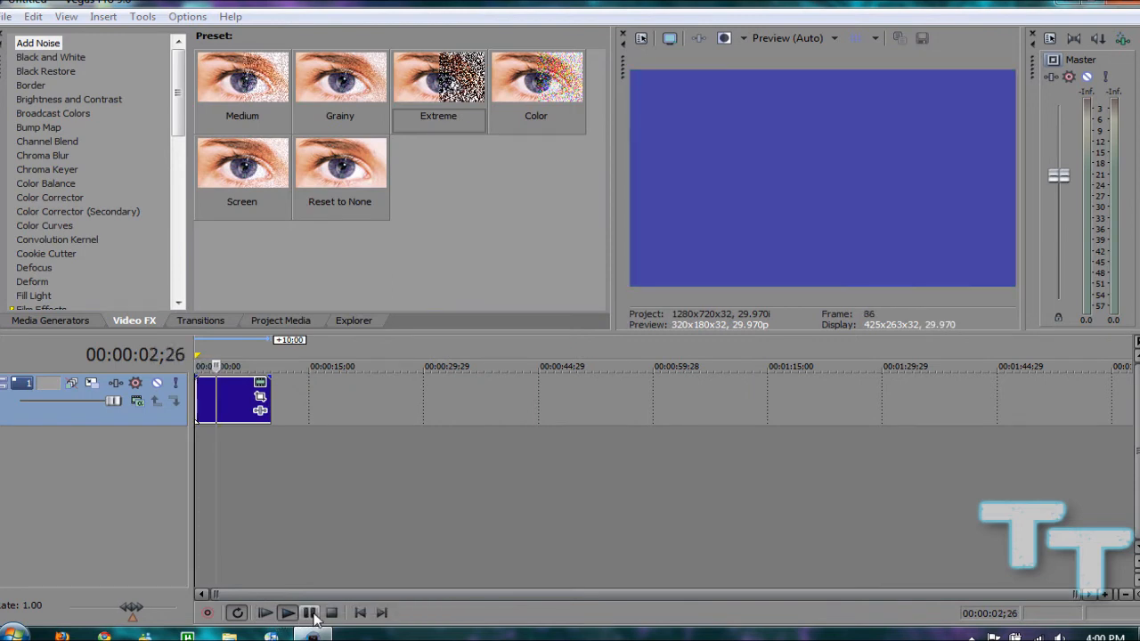
click(309, 613)
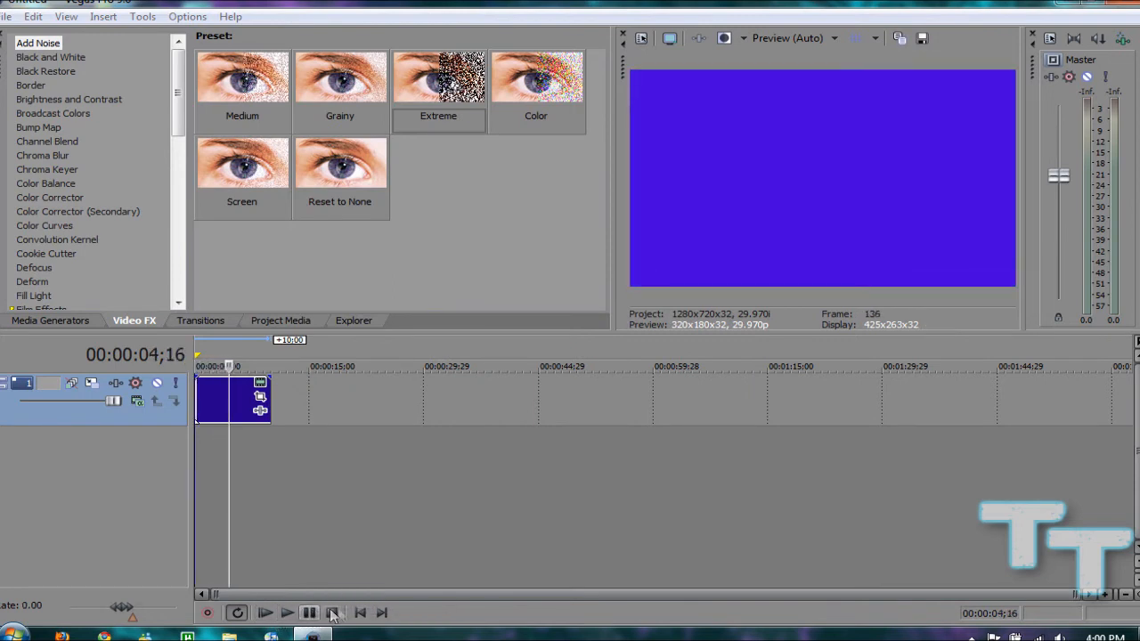
click(359, 613)
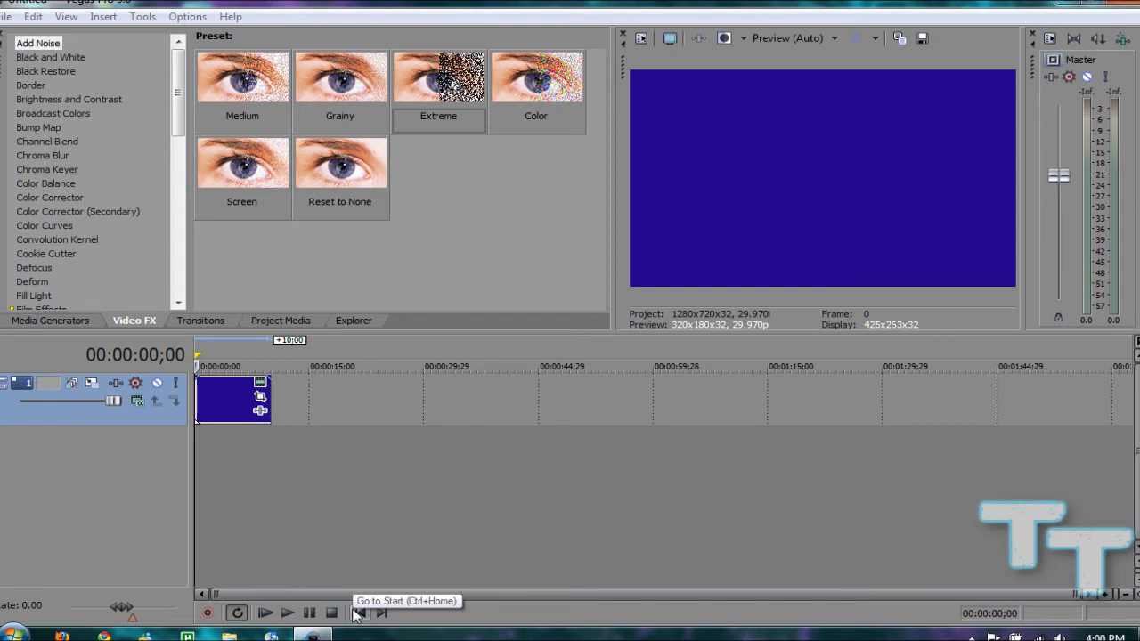
Show the available transitions and widen the list to fit the transition names
click(201, 321)
drag(89, 127, 144, 130)
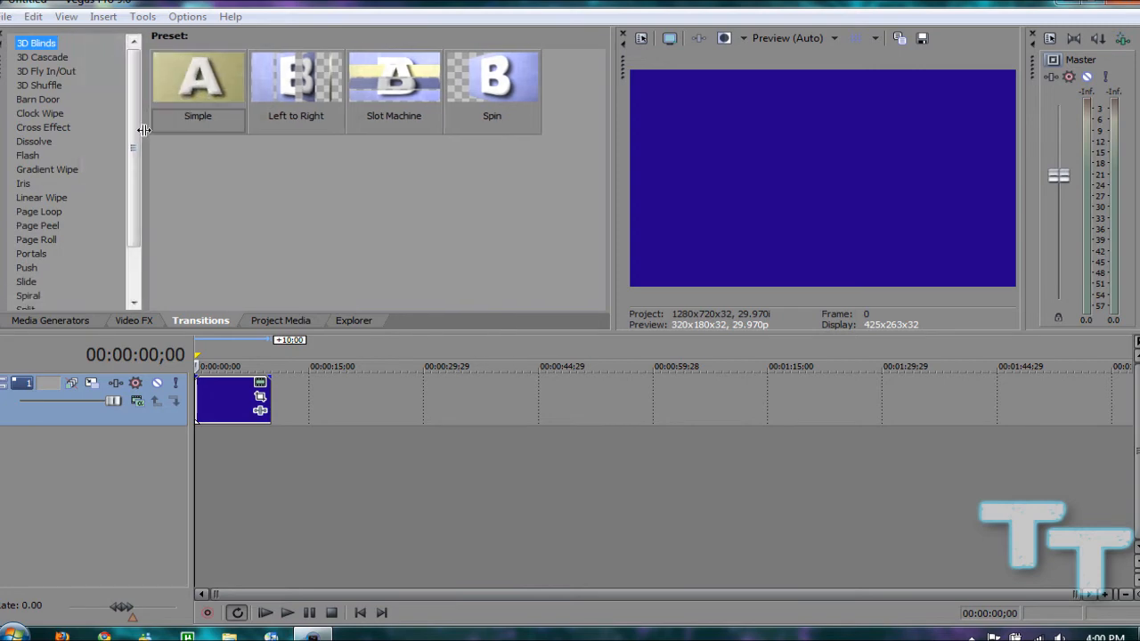
Place a White solid color event directly after the blue event on the same track, keeping the default generator settings
click(50, 321)
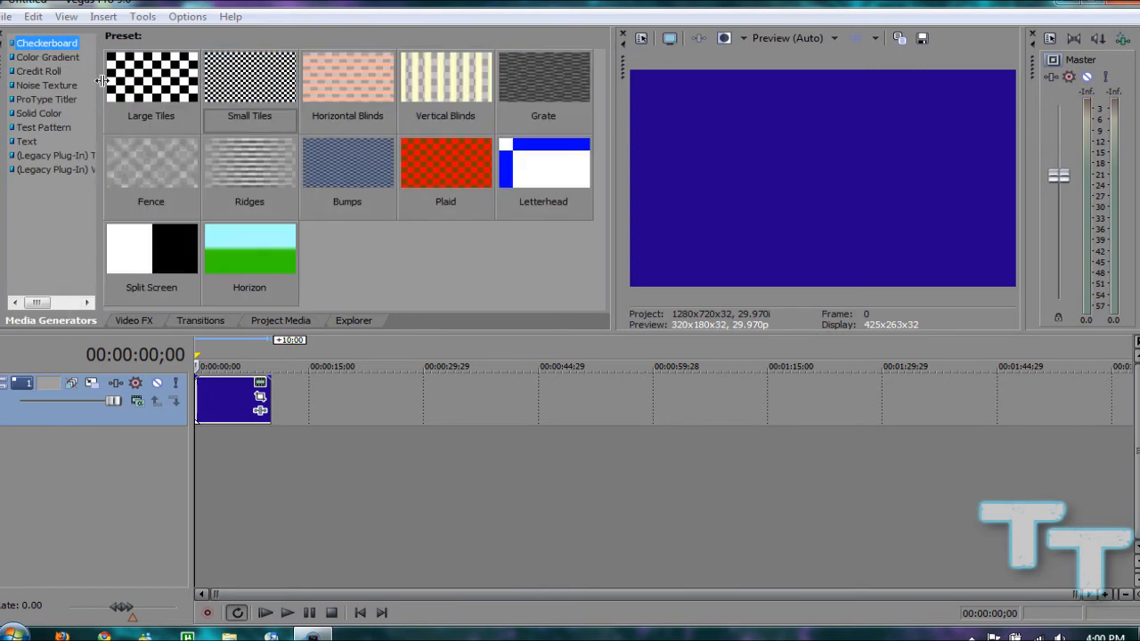
click(50, 87)
click(50, 99)
click(40, 113)
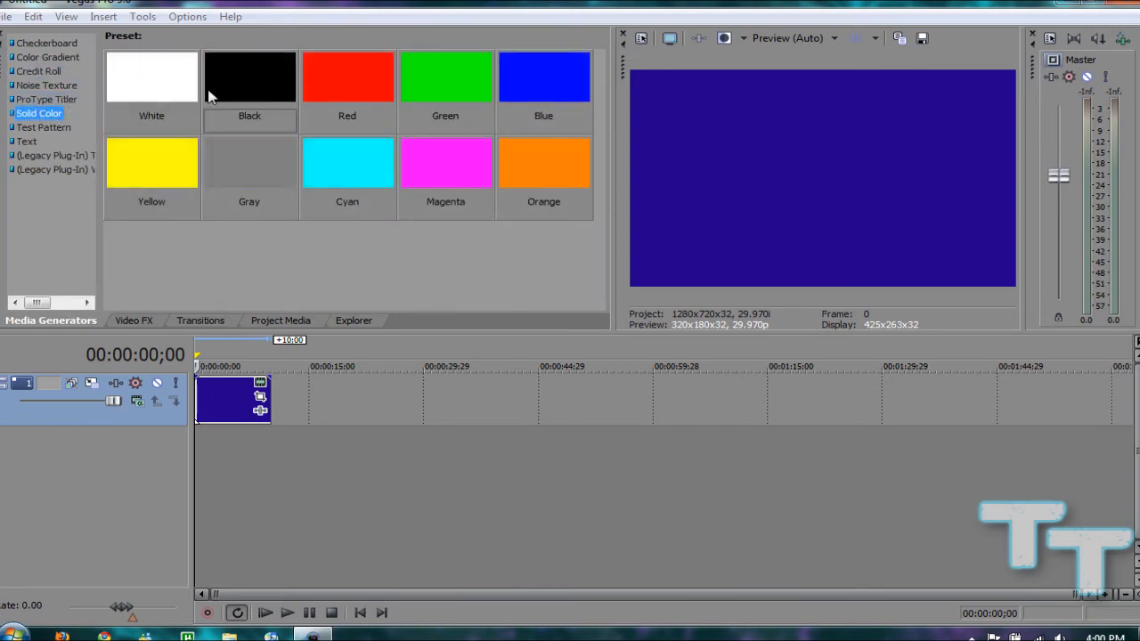
drag(152, 78, 278, 401)
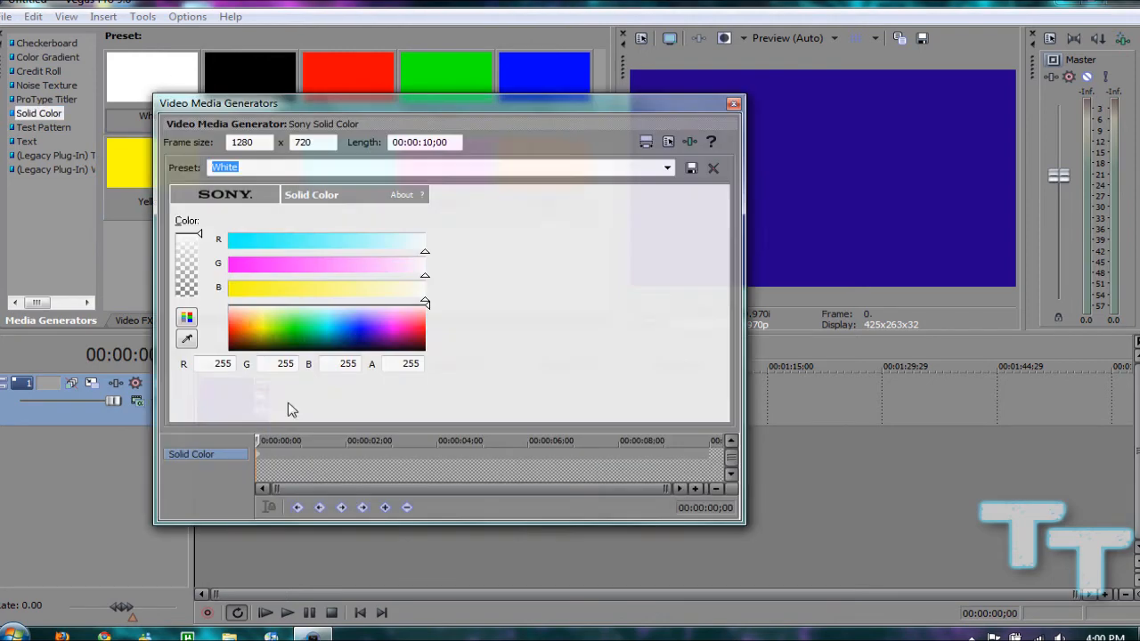
click(733, 103)
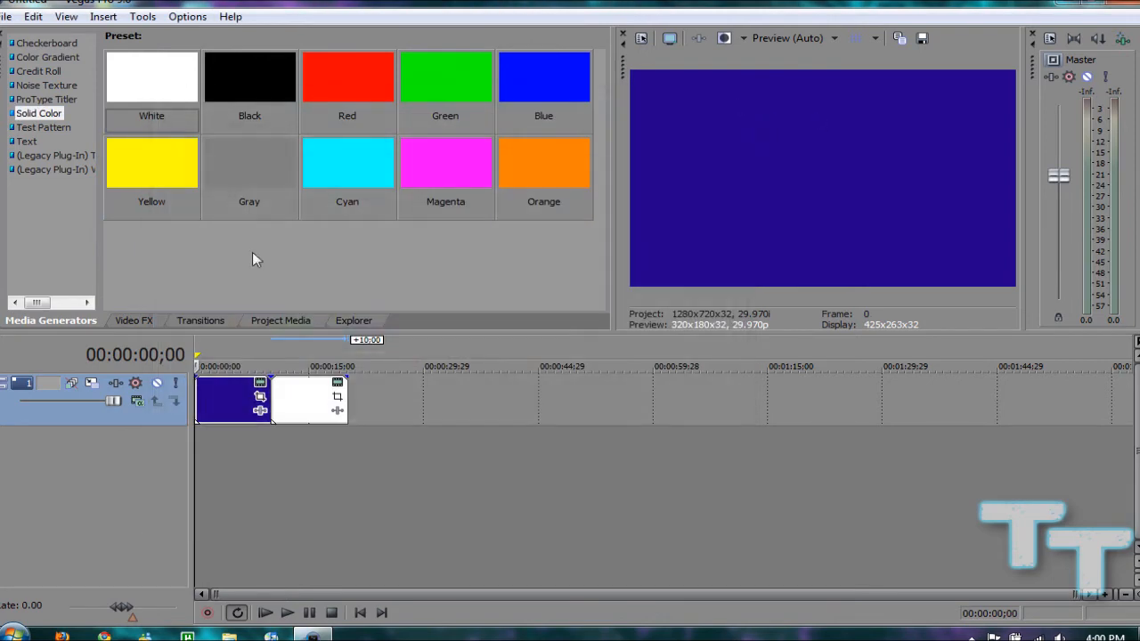
Apply the Cross Zoom A/B Slow preset of the Cross Effect transition between the blue and white events
click(192, 319)
click(53, 129)
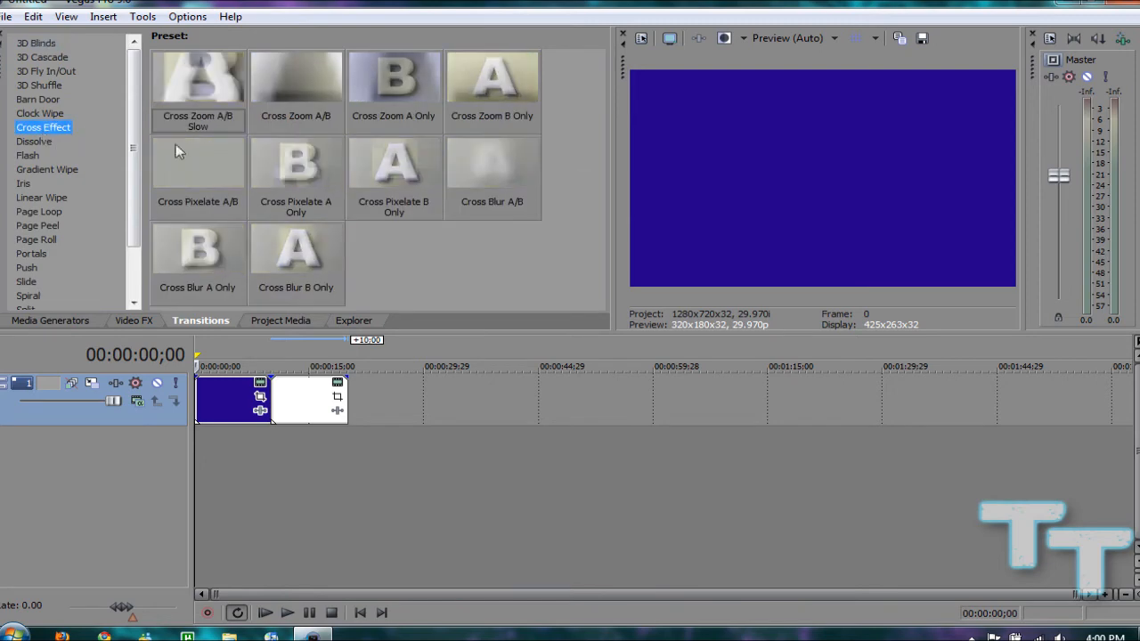
click(188, 87)
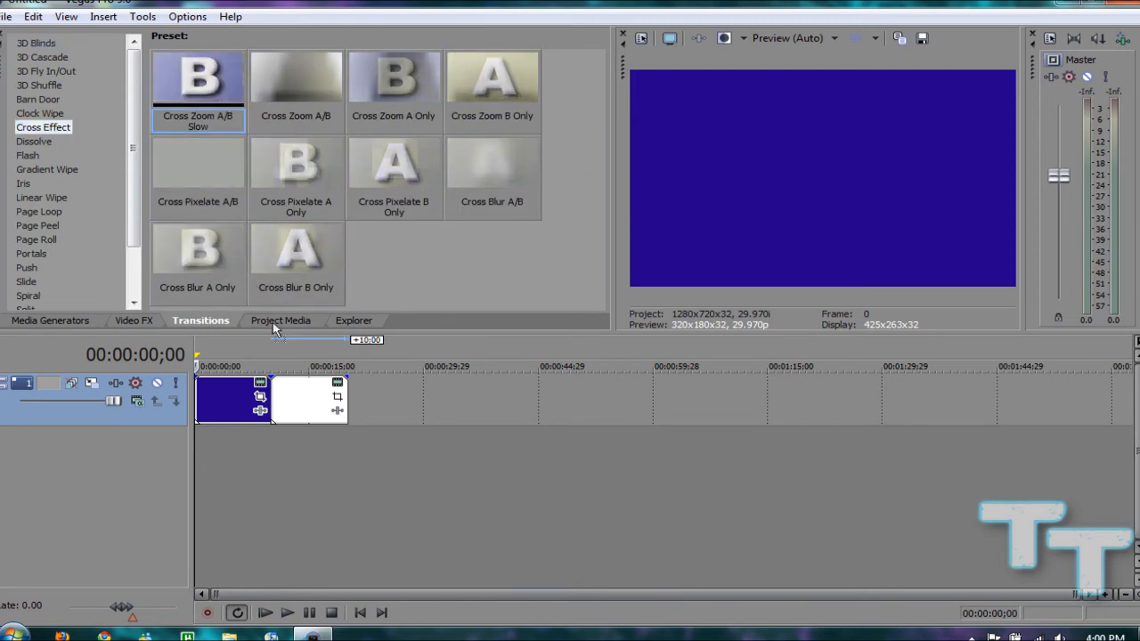
drag(273, 322, 276, 403)
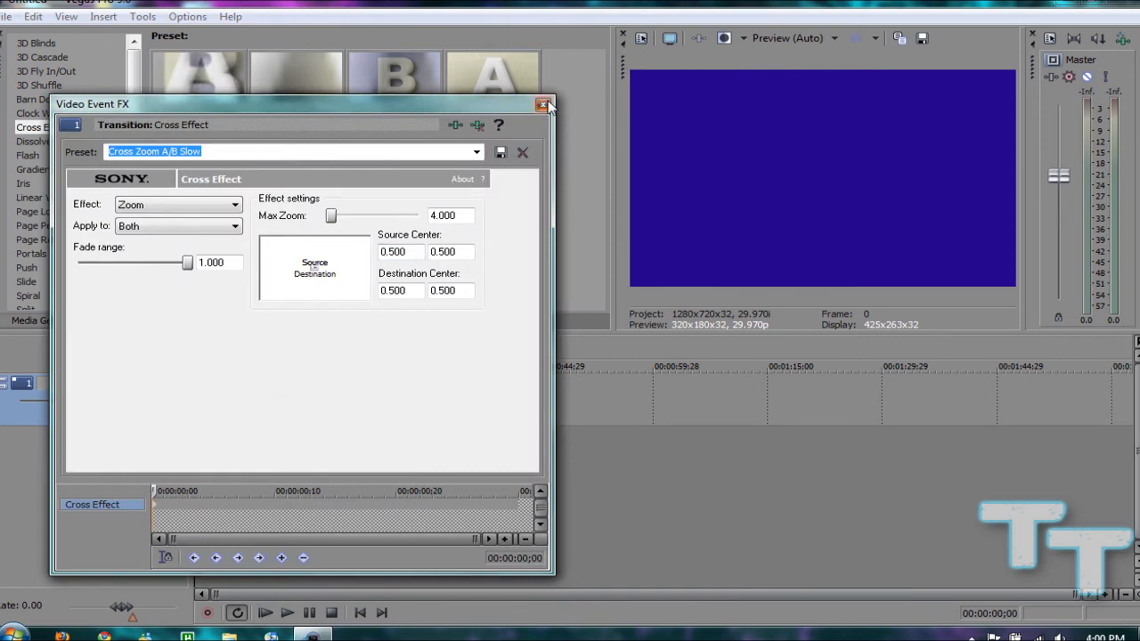
click(549, 105)
Preview the Cross Effect transition by playing from just before the cut at 00:00:09;15, and pause within the white event
click(287, 613)
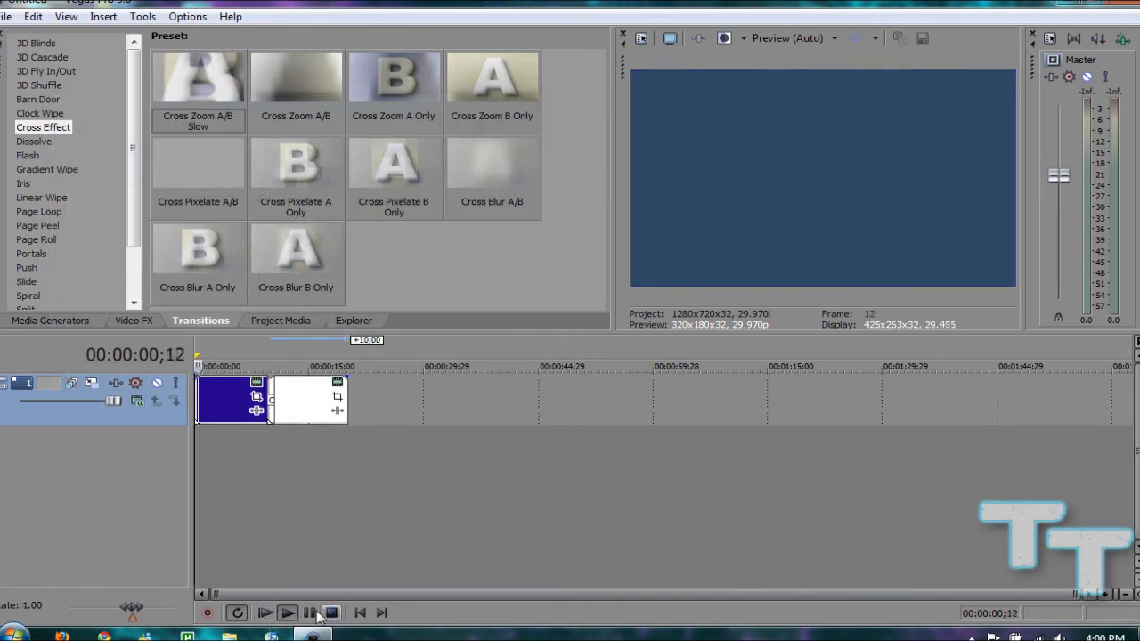
click(309, 613)
click(265, 478)
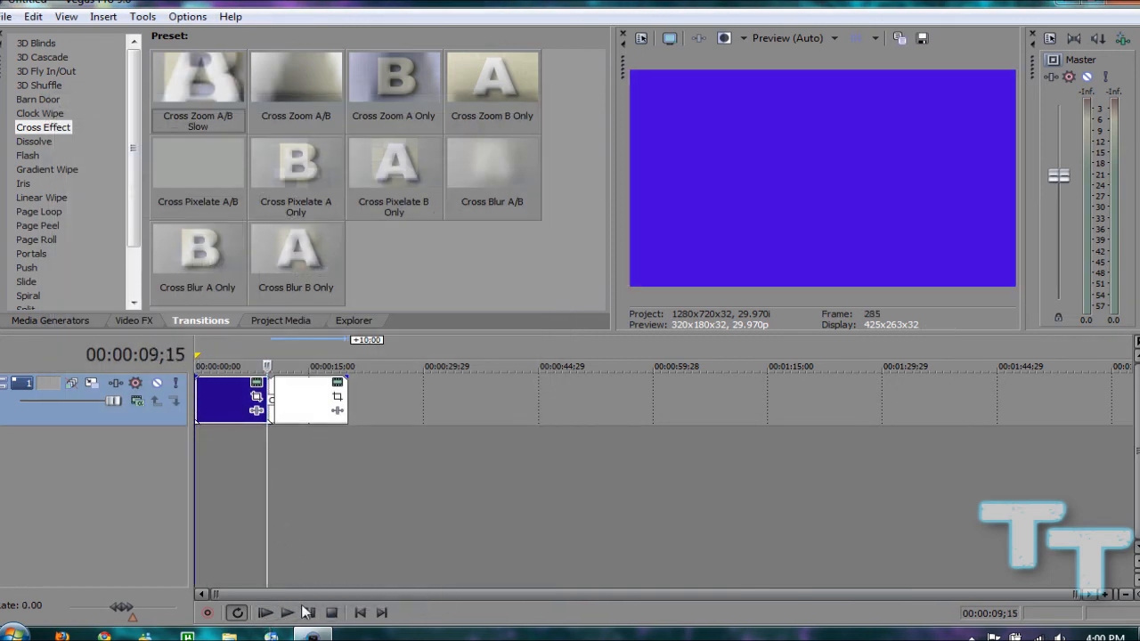
click(287, 613)
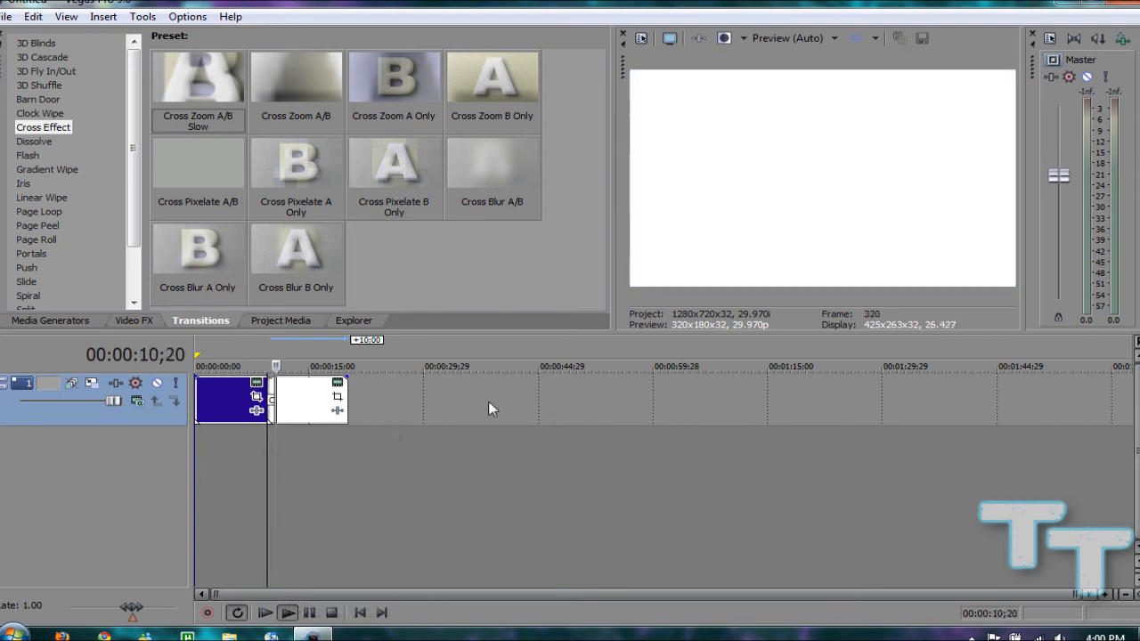
click(309, 613)
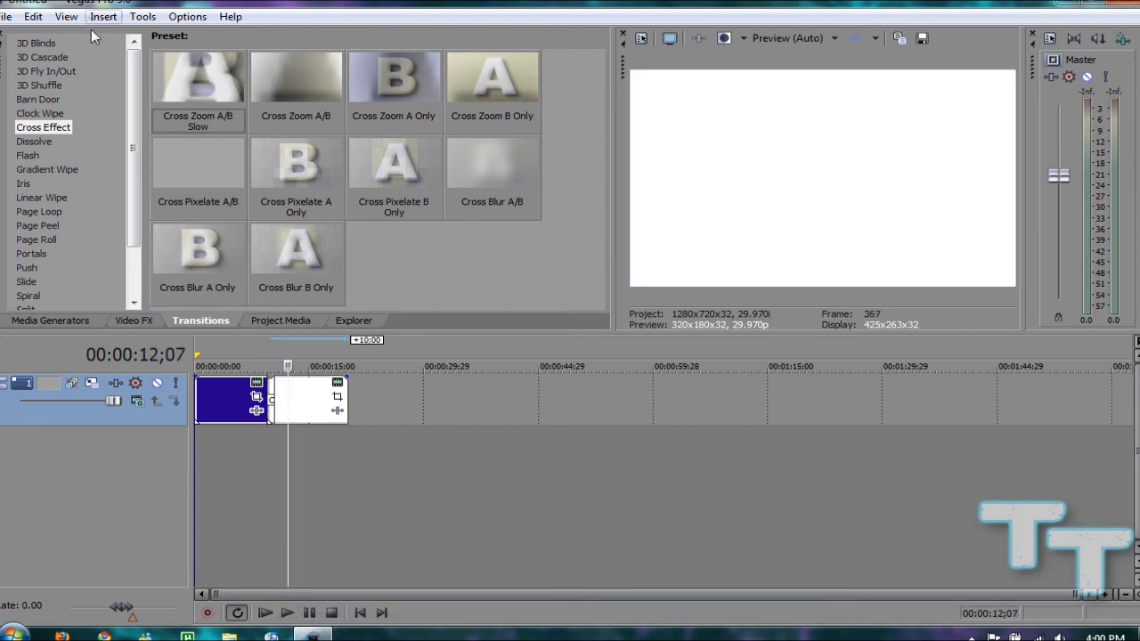
Look over the project media and the file explorer, and return to the media generators
drag(135, 141, 127, 105)
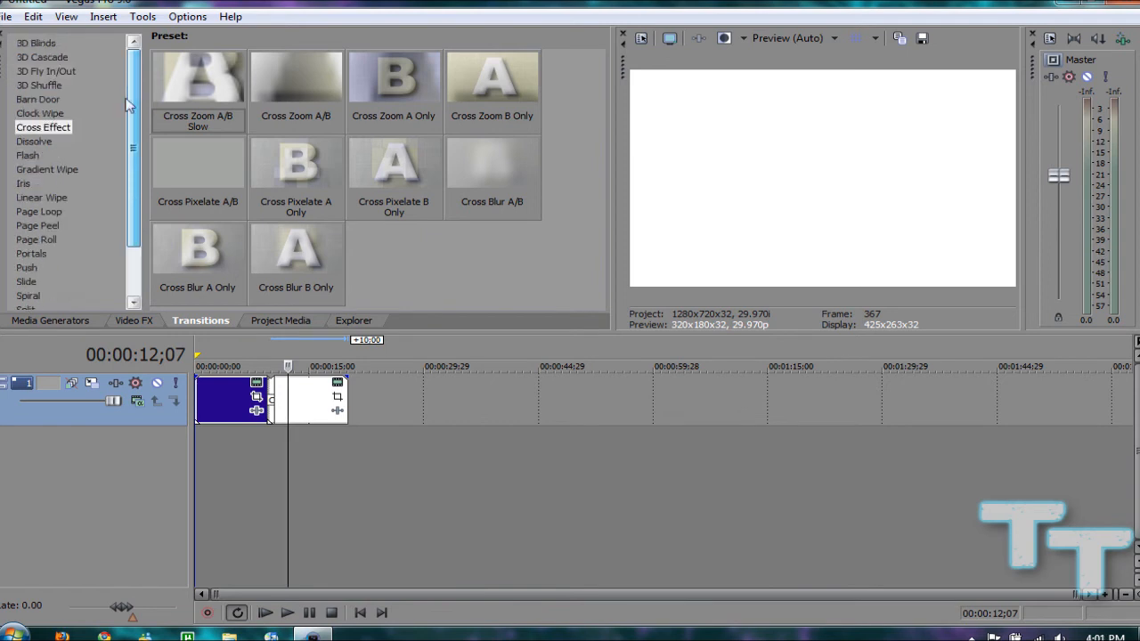
click(268, 319)
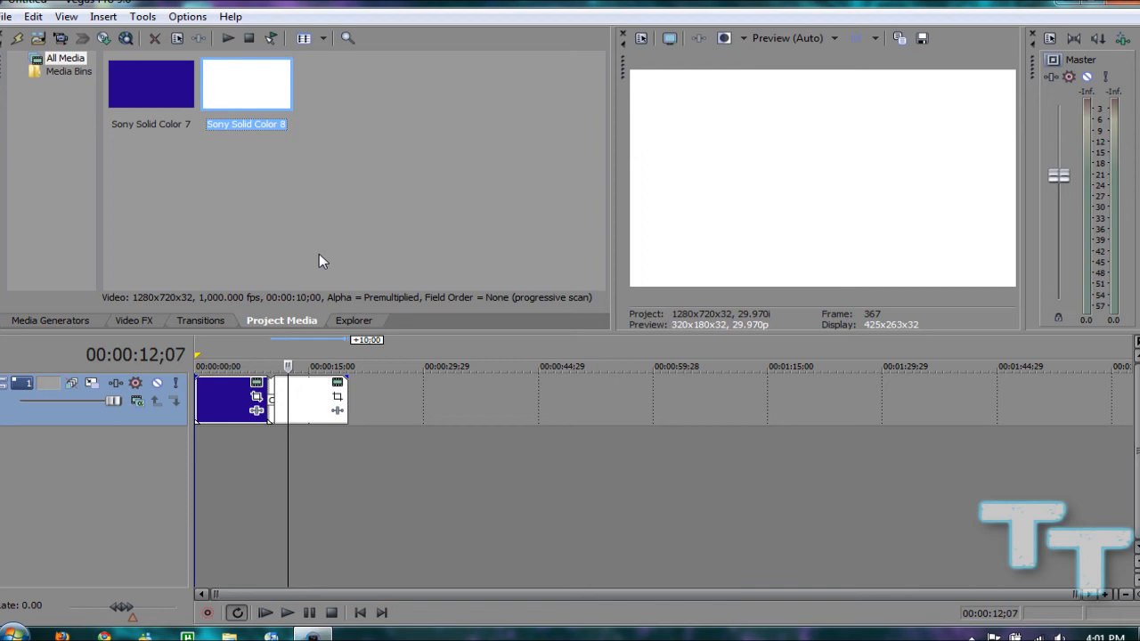
click(358, 319)
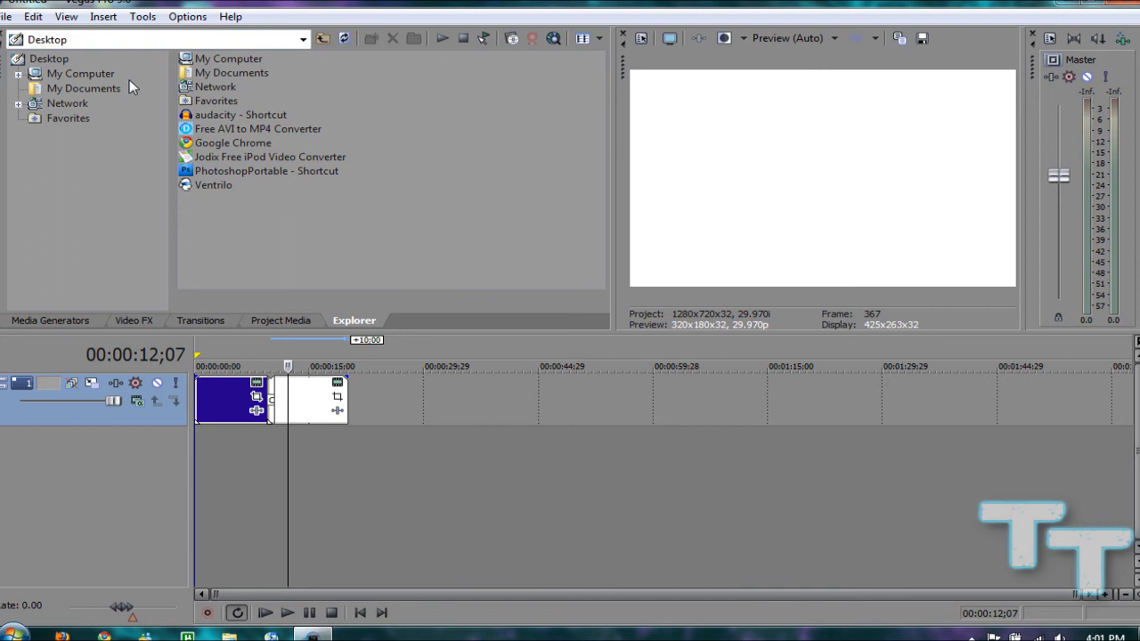
click(73, 321)
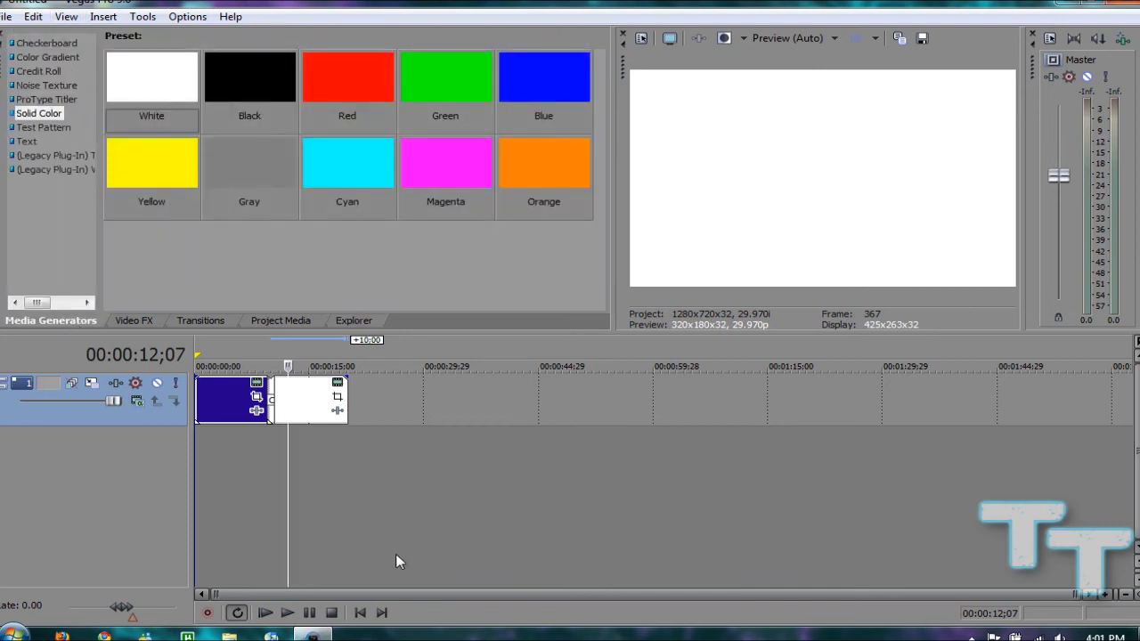